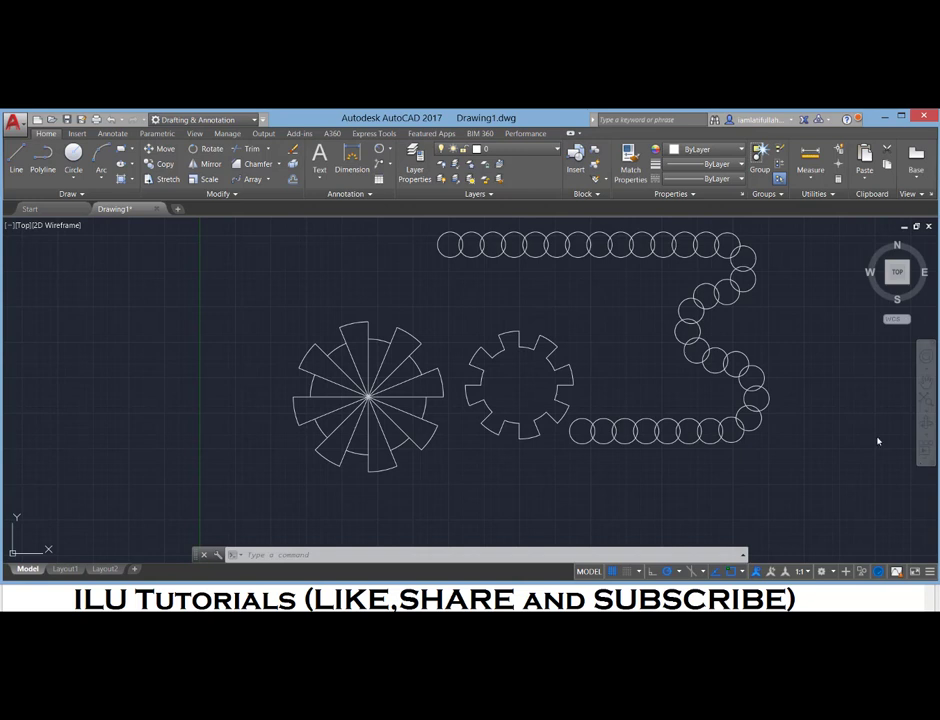
# Window-select all the shapes in the drawing, then clear the selection.
pyautogui.click(267, 180)
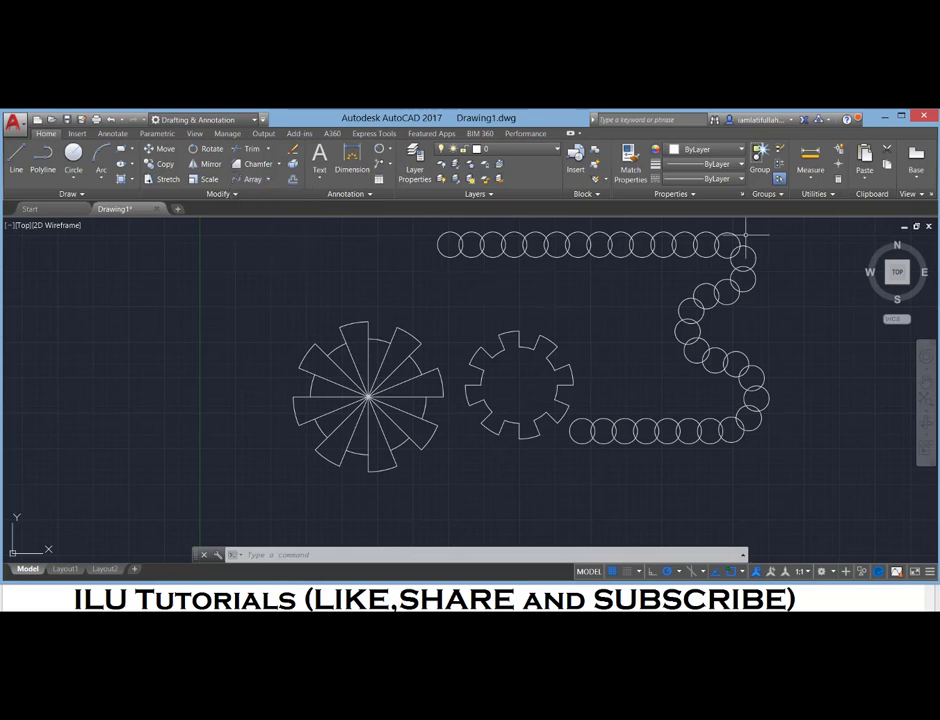
pyautogui.click(776, 237)
pyautogui.click(240, 497)
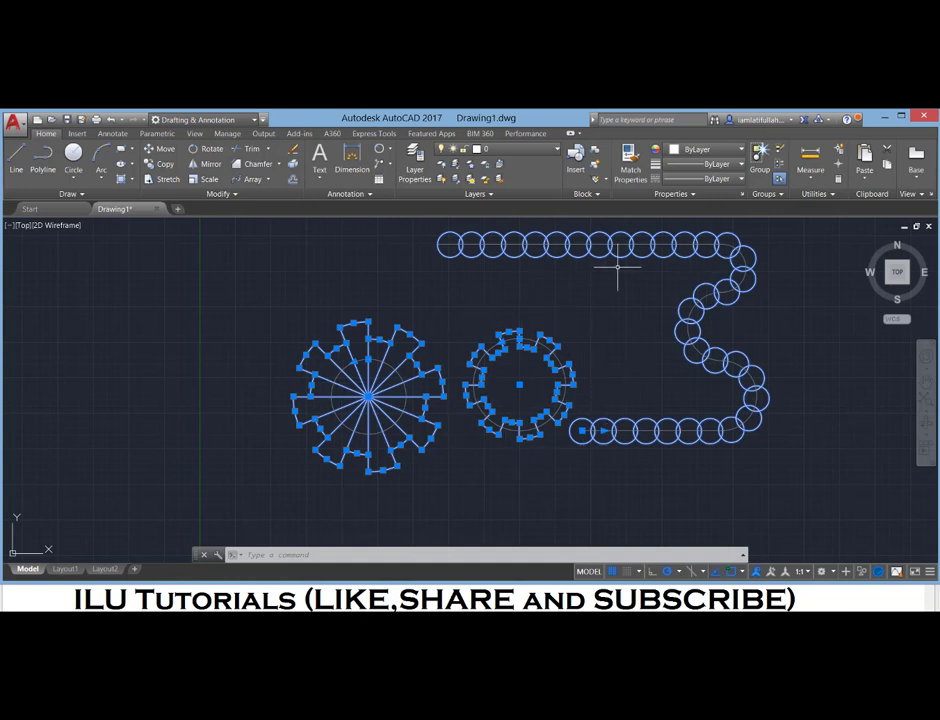
pyautogui.press('Escape')
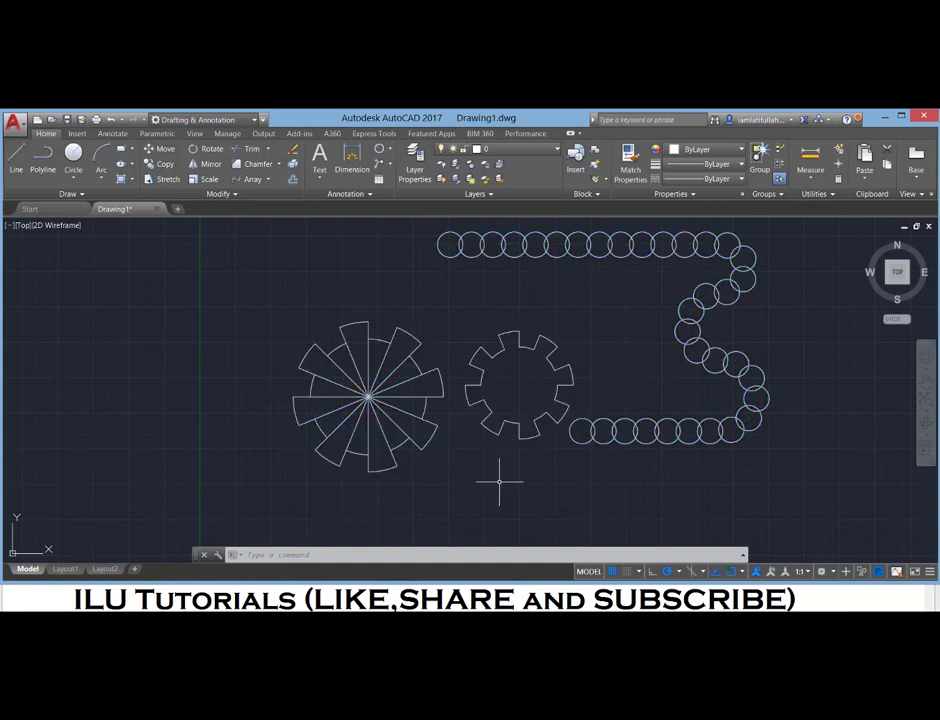
# Zoom out to leave empty space on the right, checking the array type list without choosing.
pyautogui.scroll(-4, 410, 423)
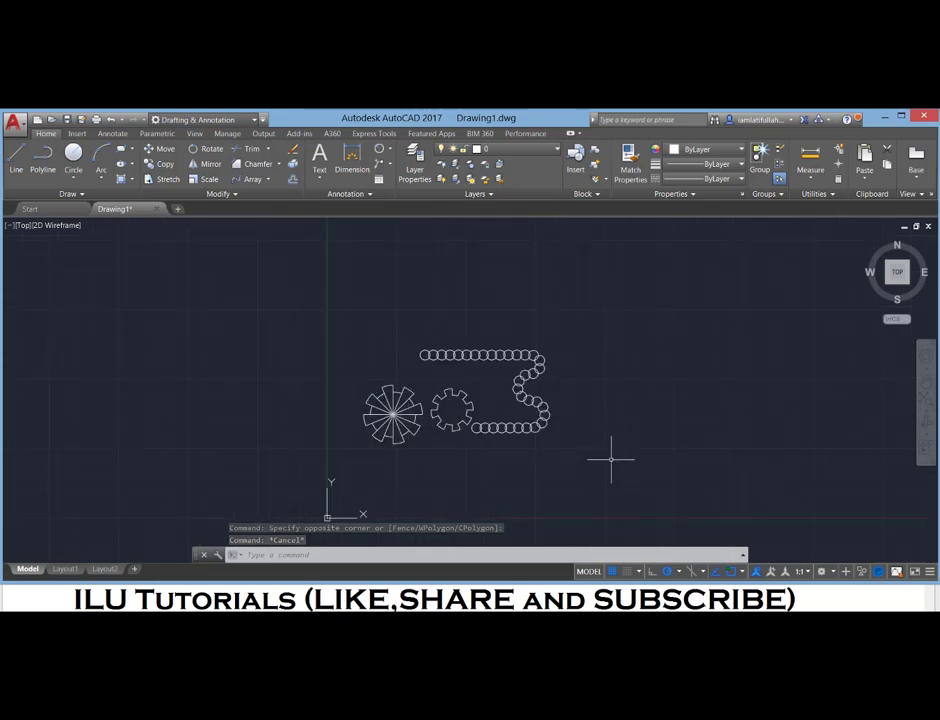
pyautogui.scroll(3, 611, 459)
pyautogui.scroll(-1, 611, 459)
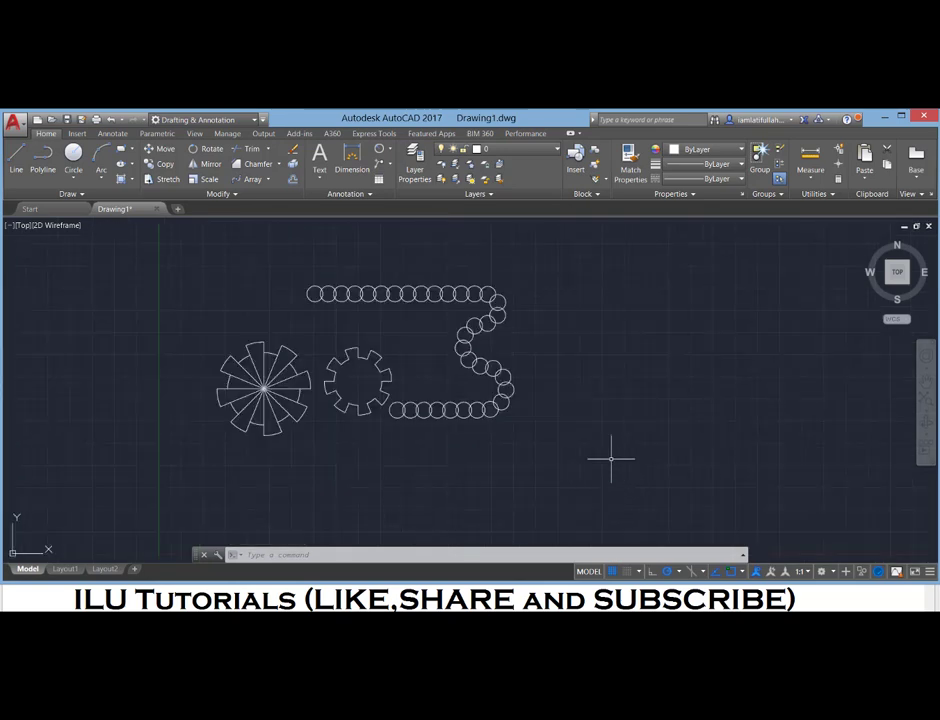
pyautogui.scroll(-2, 611, 459)
pyautogui.scroll(2, 611, 459)
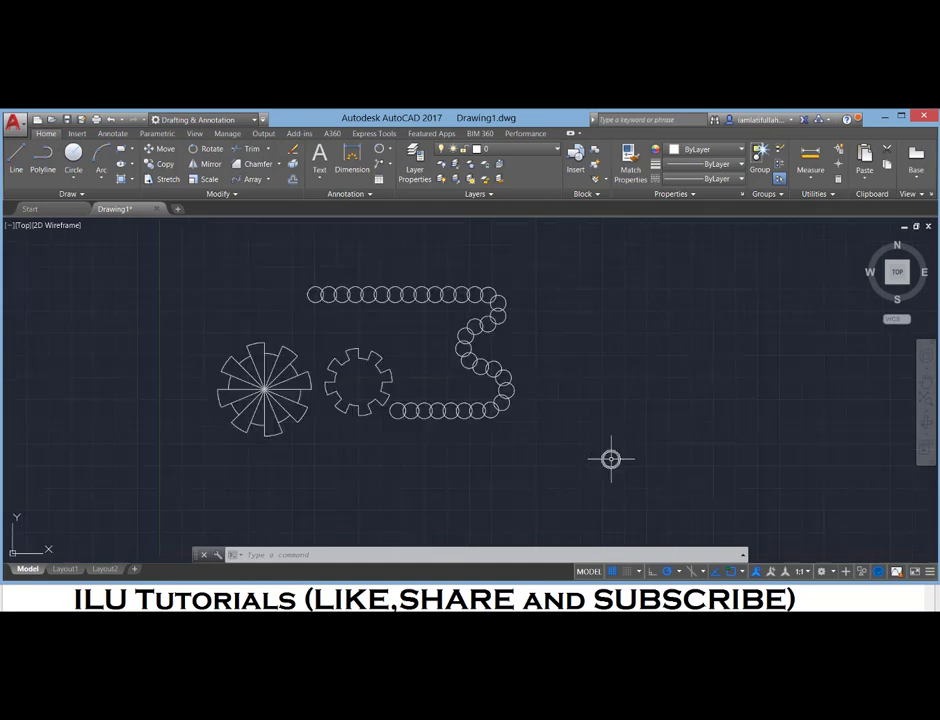
pyautogui.click(268, 180)
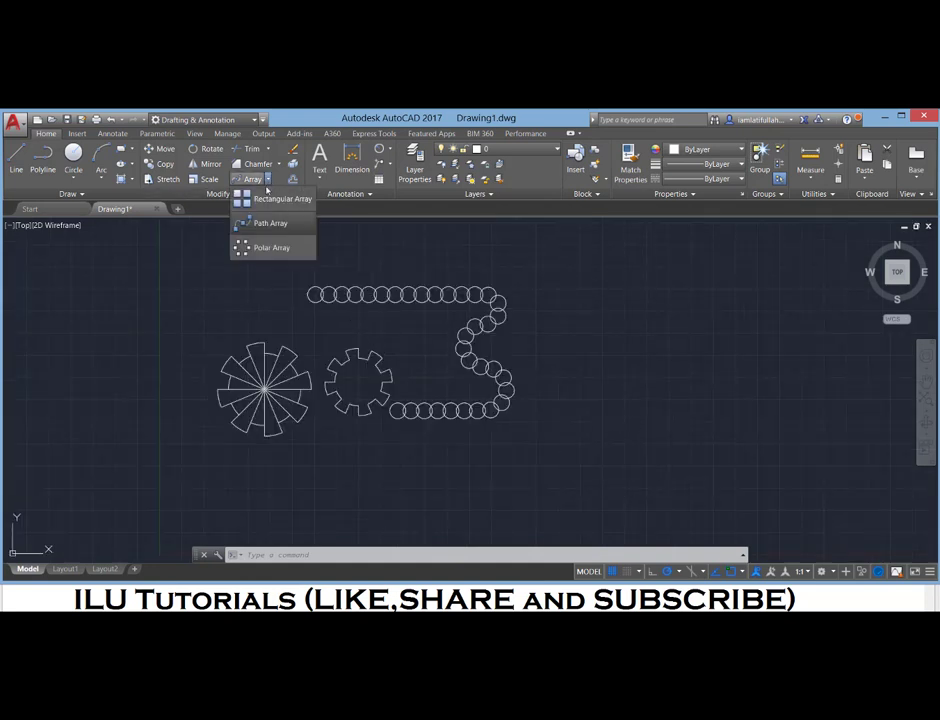
pyautogui.click(588, 380)
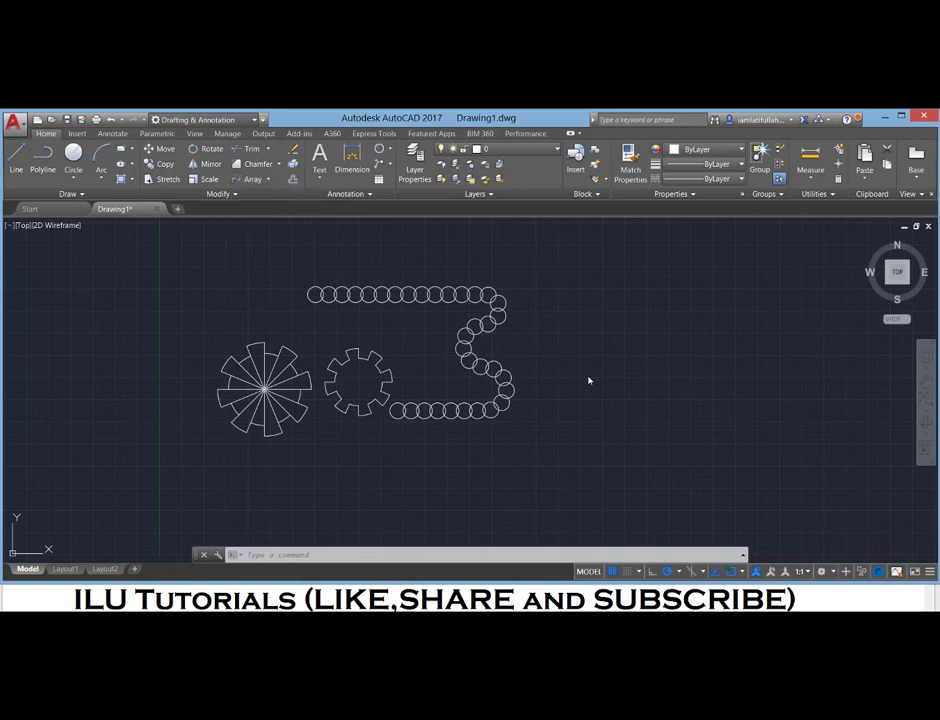
pyautogui.scroll(2, 646, 382)
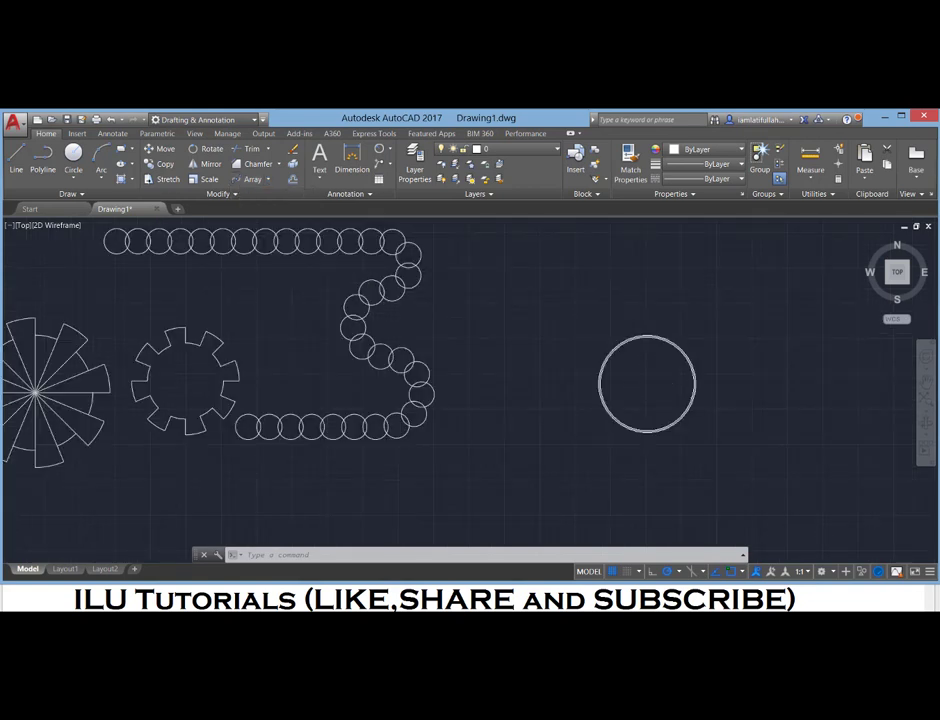
pyautogui.scroll(-3, 640, 380)
pyautogui.scroll(1, 612, 360)
pyautogui.write('c')
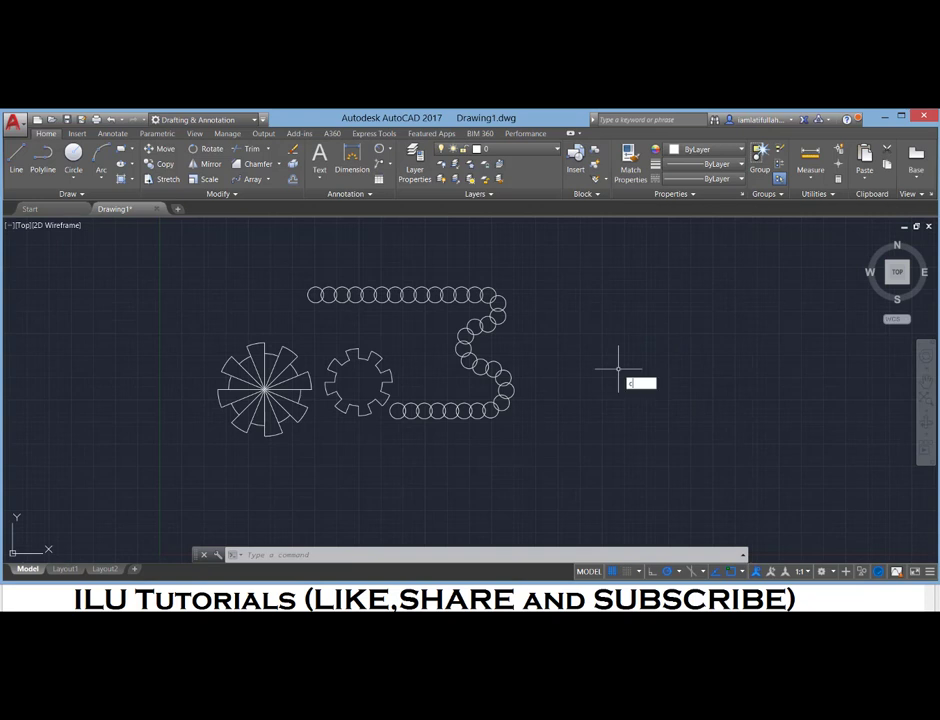
# Draw a small circle in the empty area below and right of the path array.
pyautogui.press('Return')
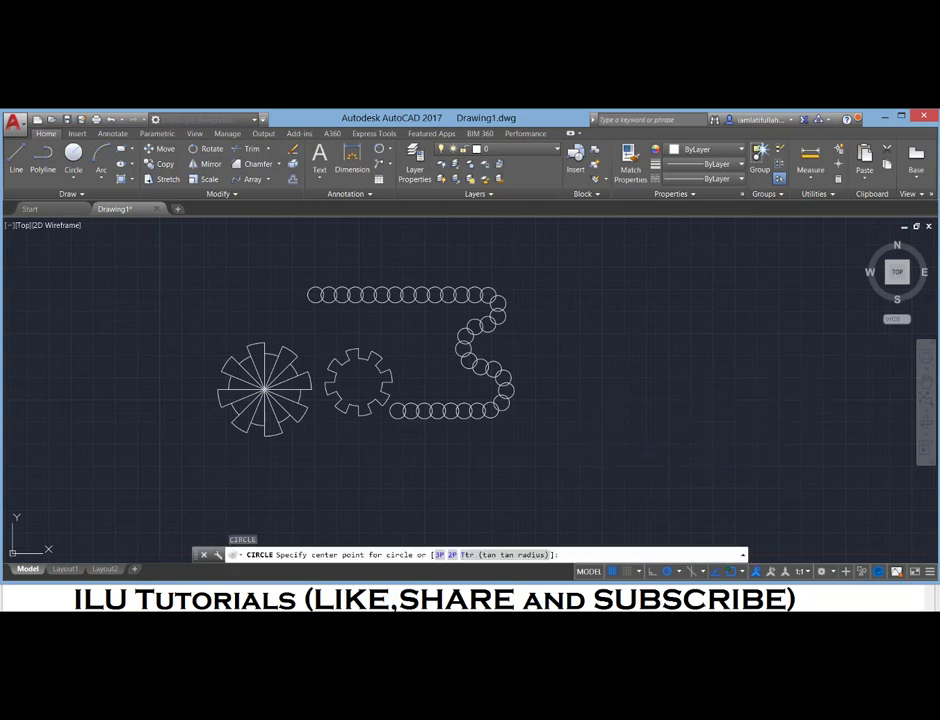
pyautogui.click(590, 461)
pyautogui.click(604, 461)
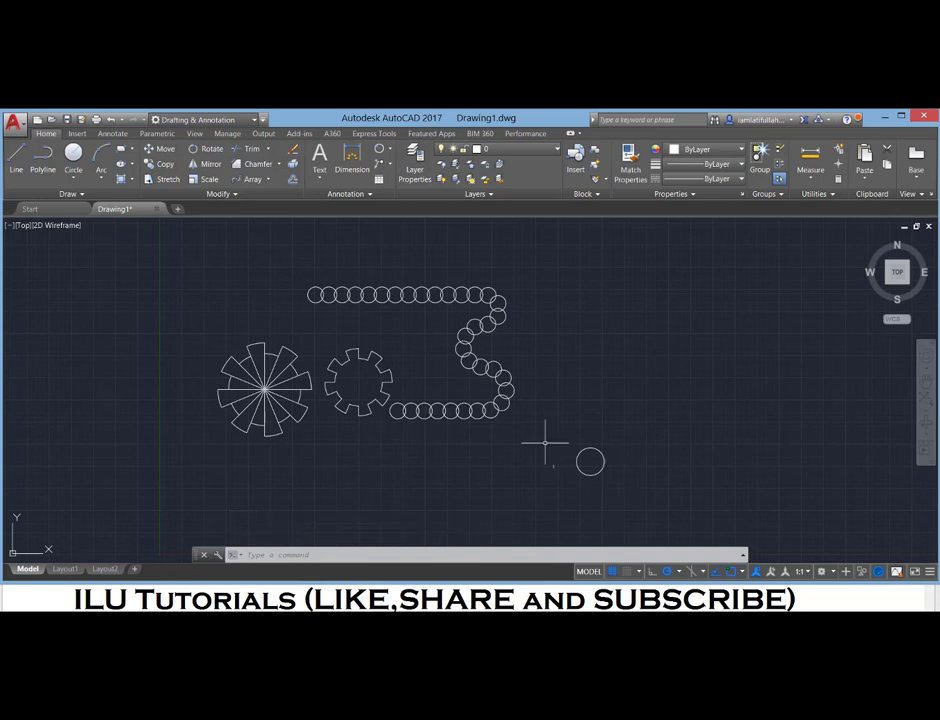
# Turn the small circle into a 5-column, 4-row rectangular array.
pyautogui.click(267, 179)
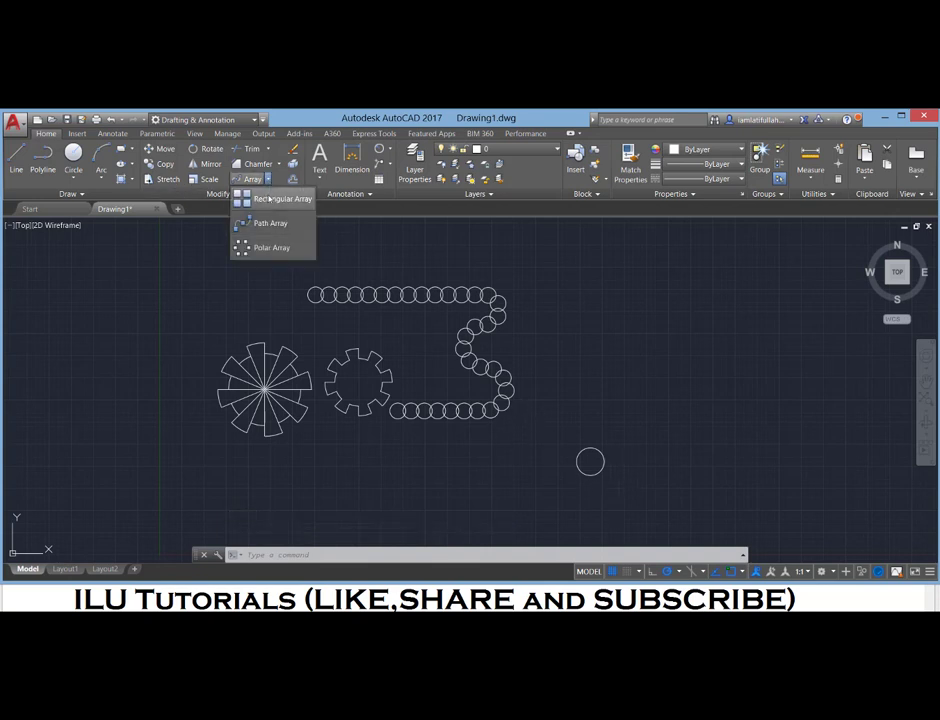
pyautogui.click(270, 199)
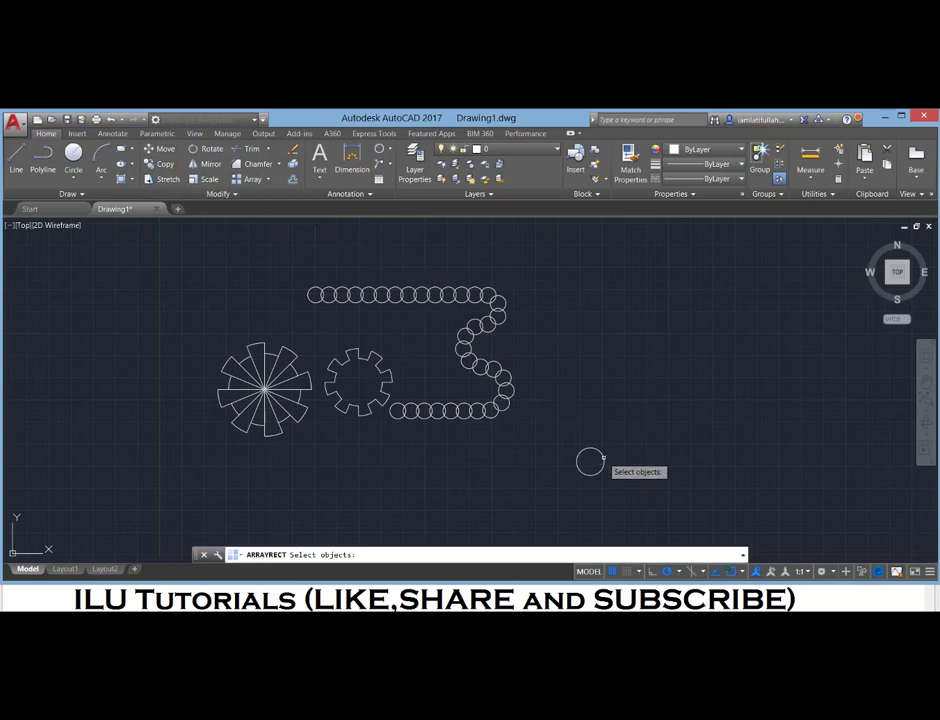
pyautogui.click(603, 457)
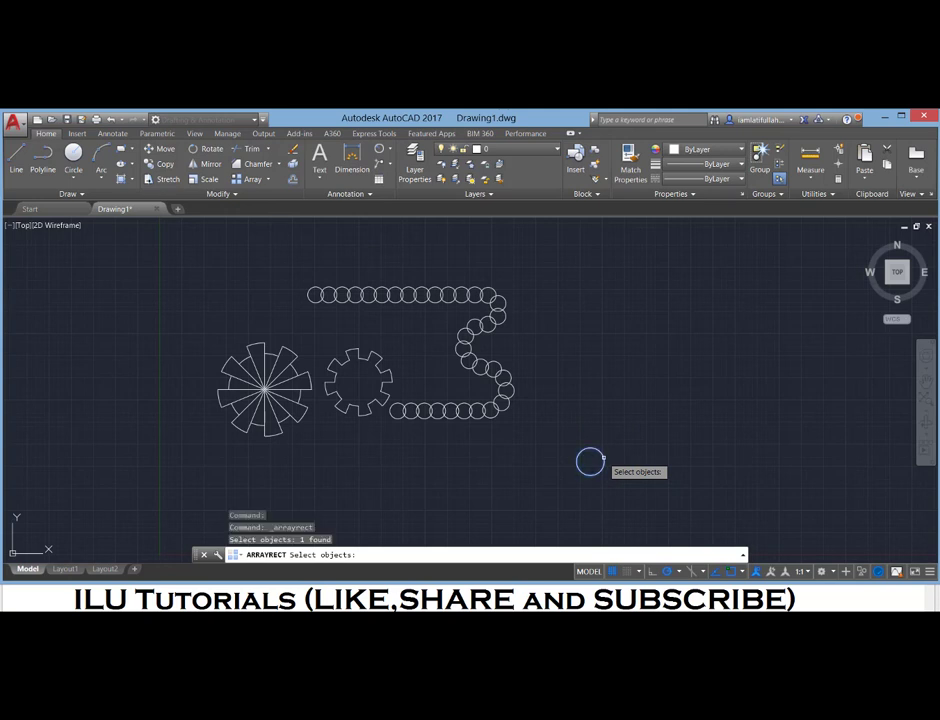
pyautogui.press('Return')
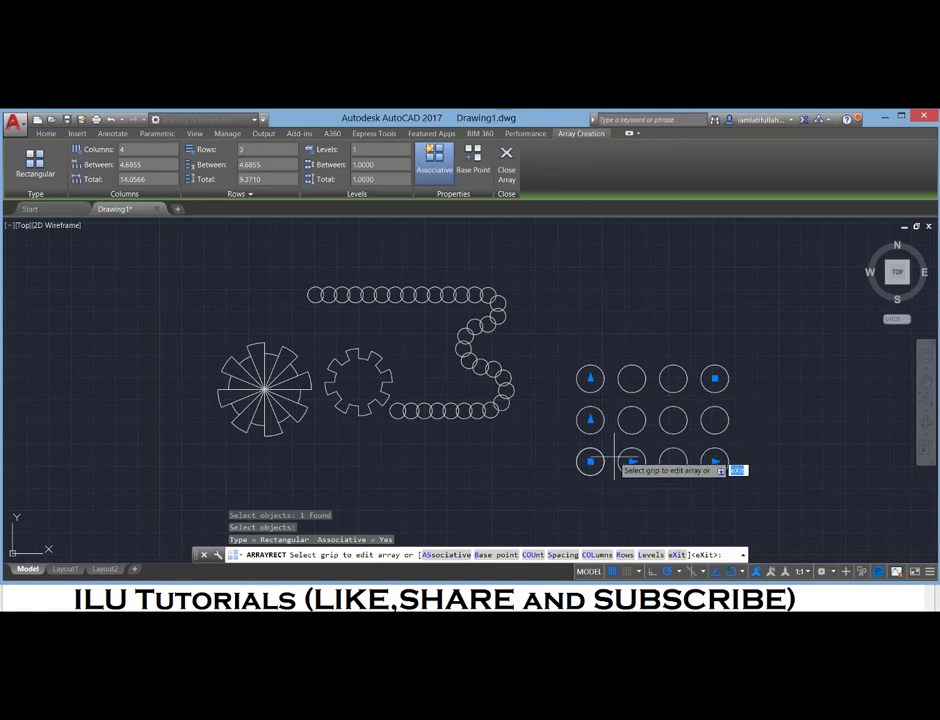
pyautogui.click(715, 378)
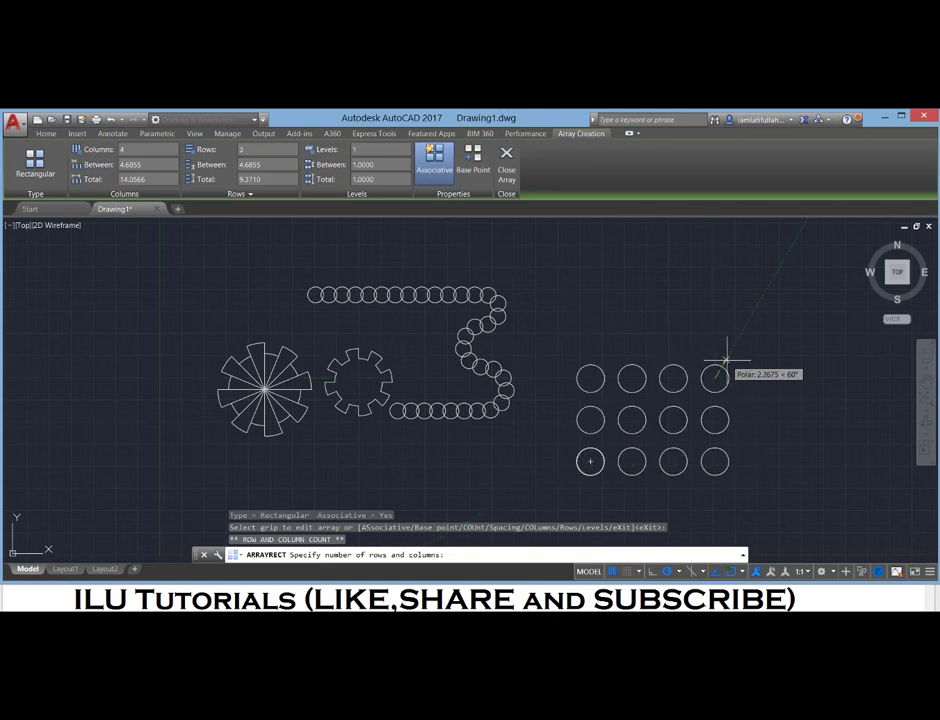
pyautogui.click(786, 304)
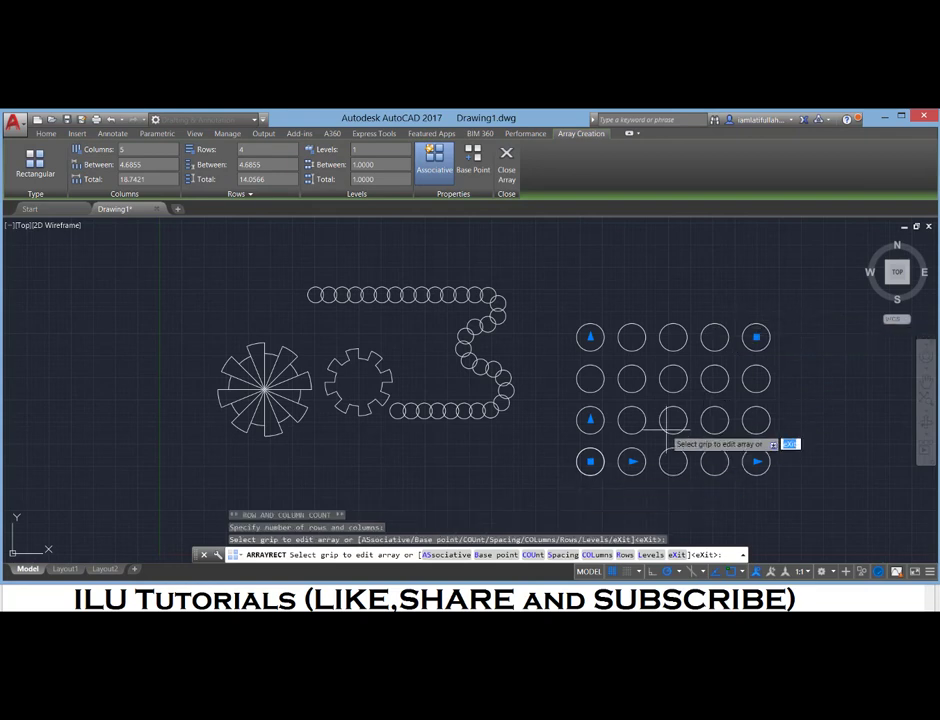
pyautogui.press('Escape')
# Crossing-select the whole circle grid and delete it.
pyautogui.click(832, 312)
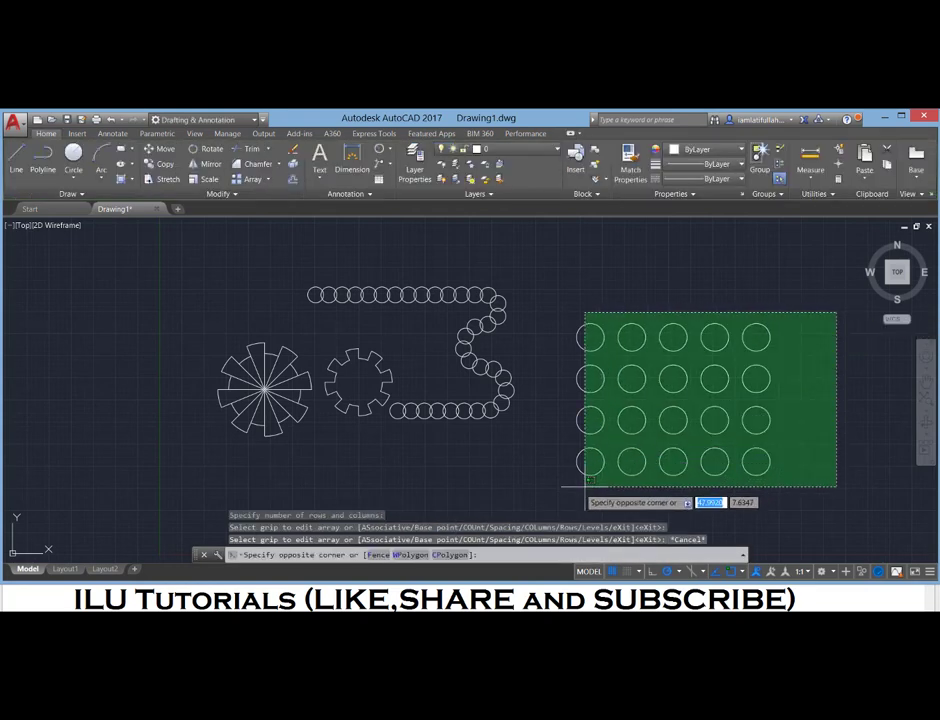
pyautogui.click(553, 492)
pyautogui.press('Delete')
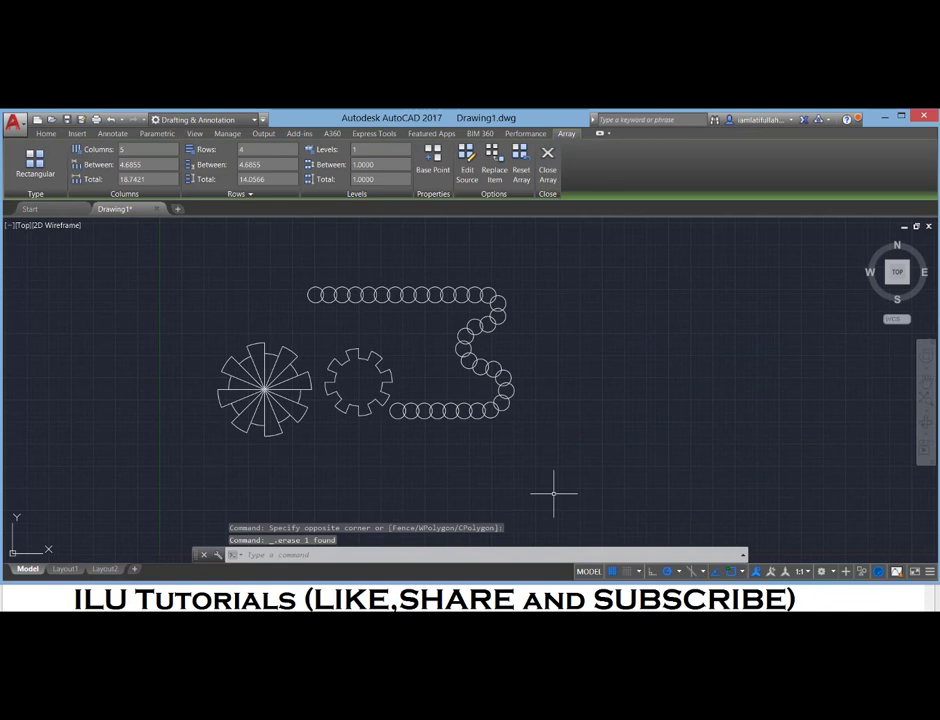
# Draw a small rectangle with the REC command in the empty space at right.
pyautogui.write('rec')
pyautogui.press('Return')
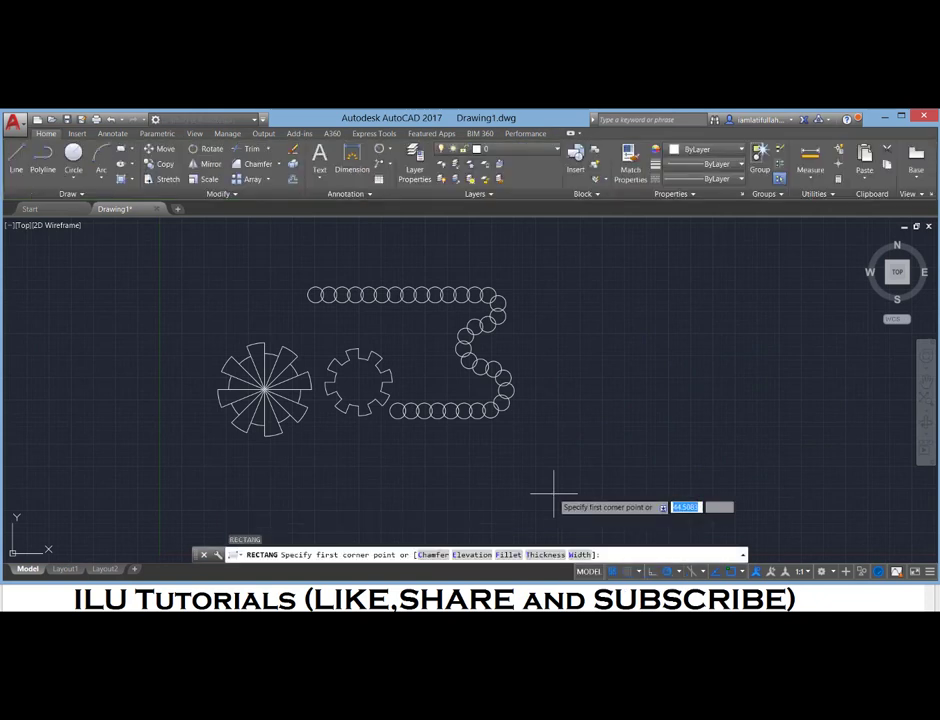
pyautogui.click(557, 459)
pyautogui.click(615, 492)
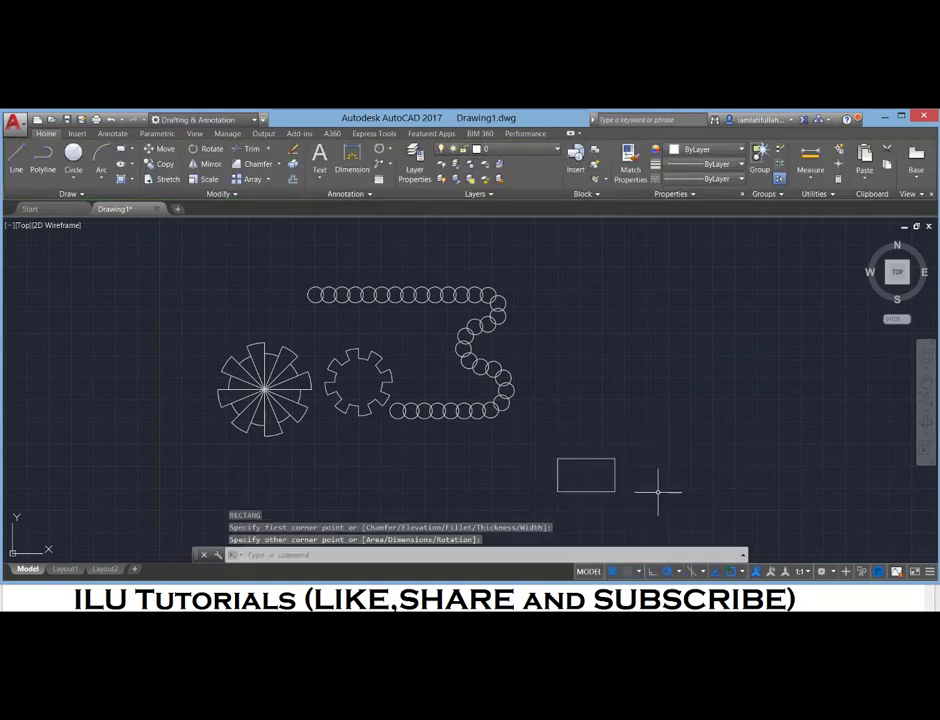
# Repeat the rectangle as a 4-column, 3-row rectangular array.
pyautogui.click(250, 179)
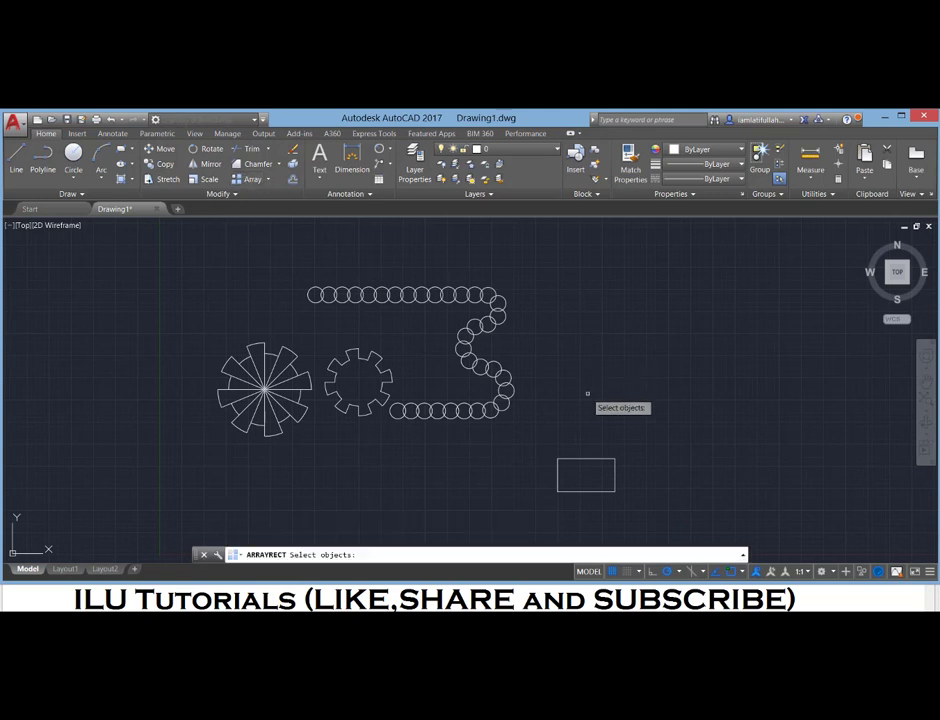
pyautogui.click(596, 459)
pyautogui.press('Return')
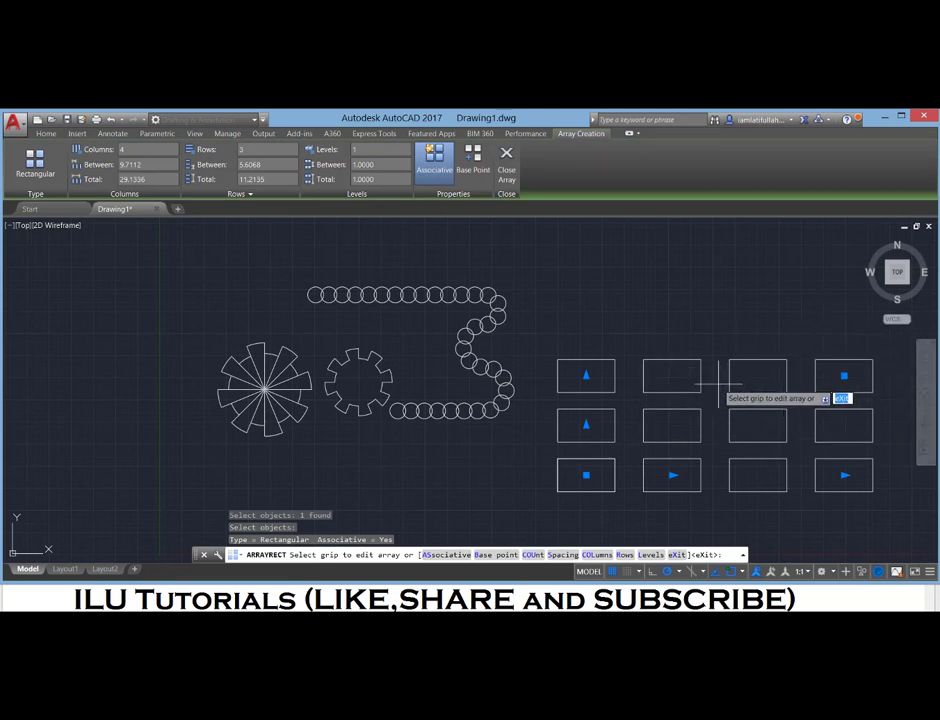
pyautogui.press('Escape')
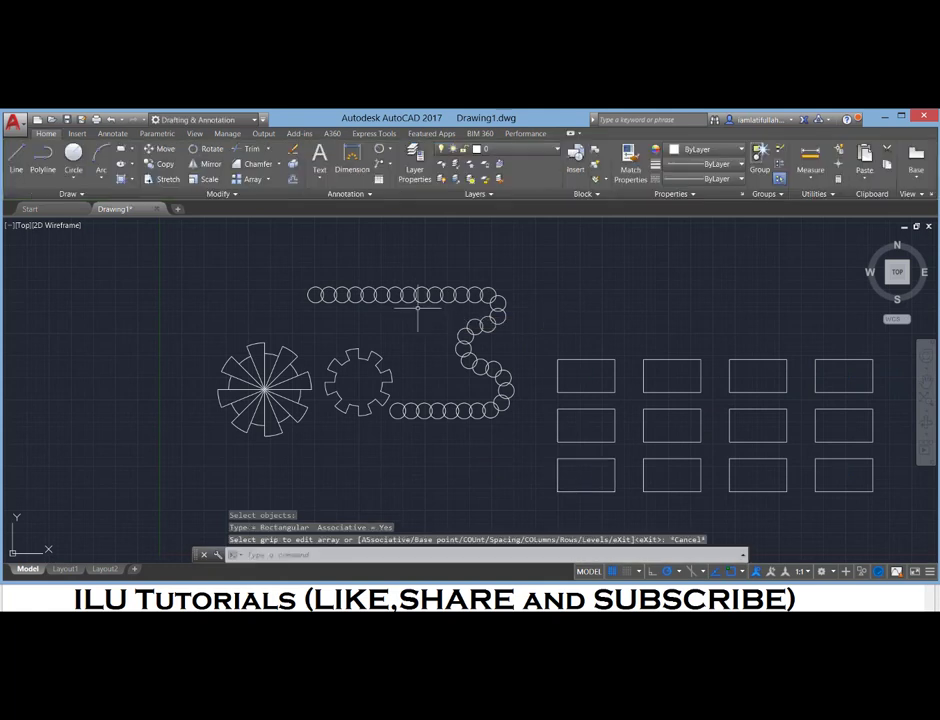
# Select the winding circle path array and pan the view down-left to free space above.
pyautogui.click(268, 180)
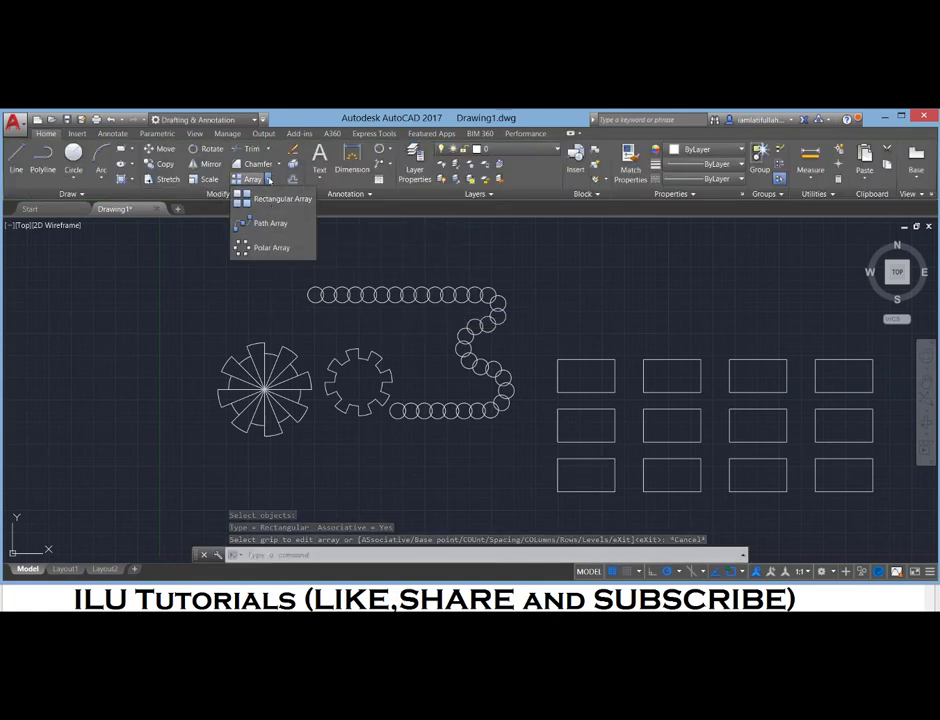
pyautogui.click(272, 180)
pyautogui.click(539, 294)
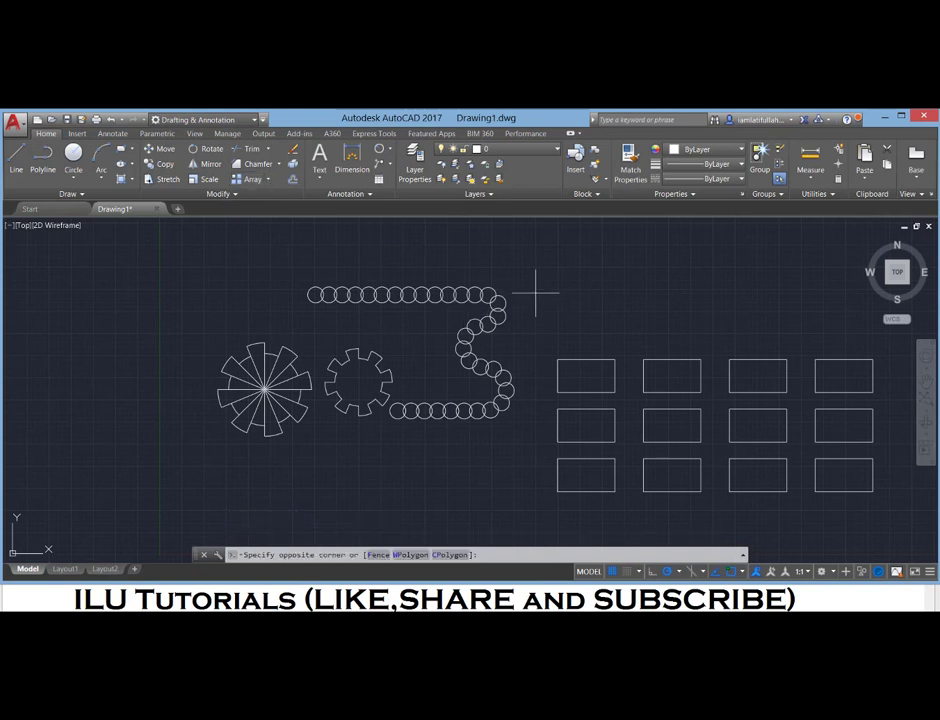
pyautogui.click(466, 335)
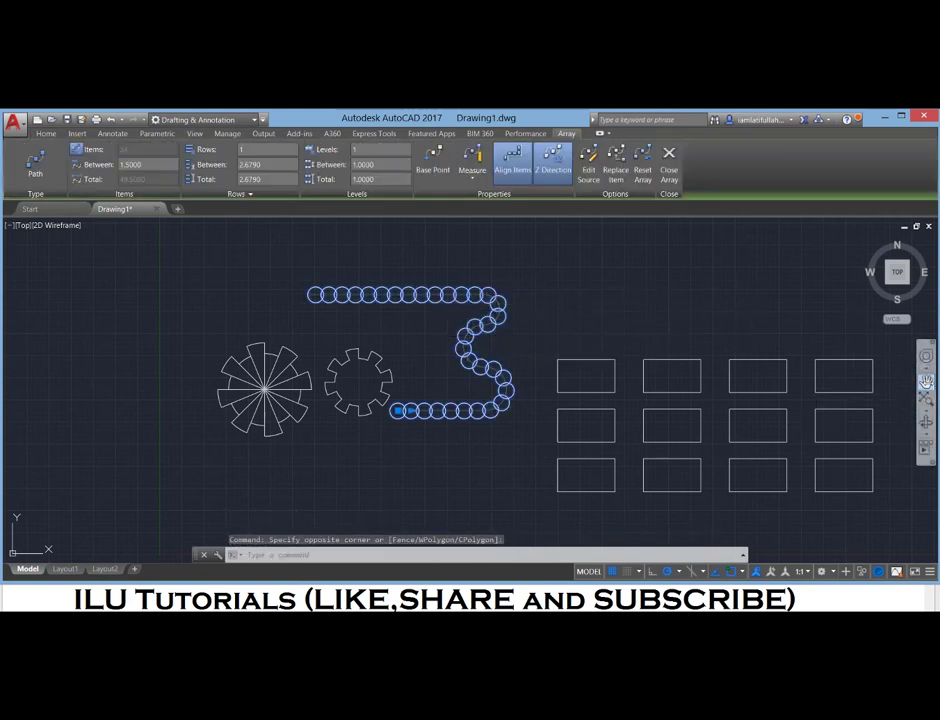
pyautogui.click(926, 381)
pyautogui.moveTo(703, 319)
pyautogui.mouseDown()
pyautogui.moveTo(629, 355)
pyautogui.moveTo(585, 436)
pyautogui.mouseUp()
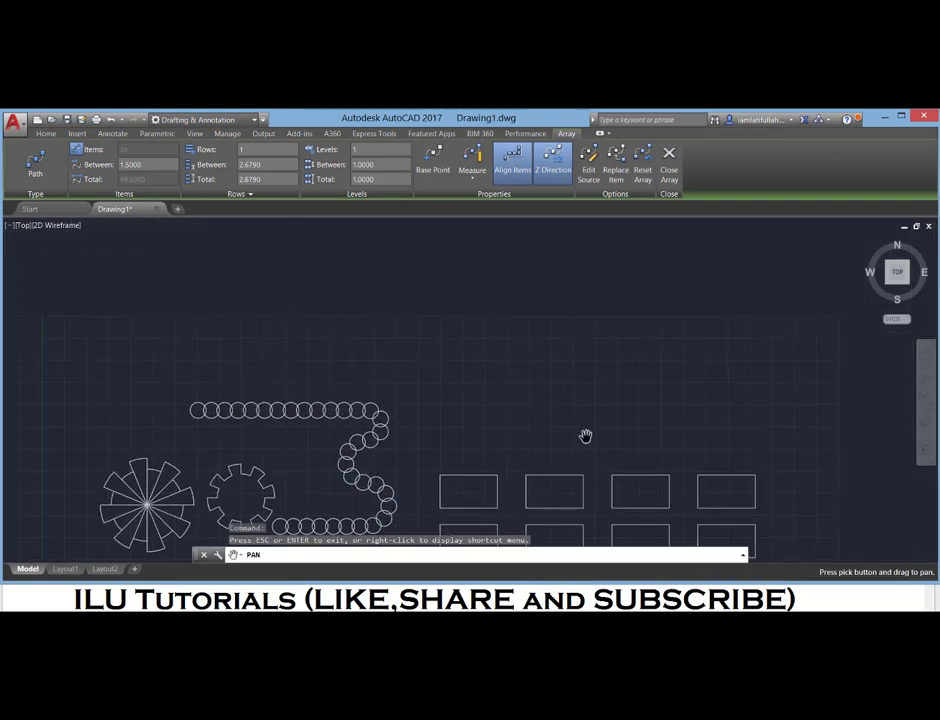
pyautogui.press('Escape')
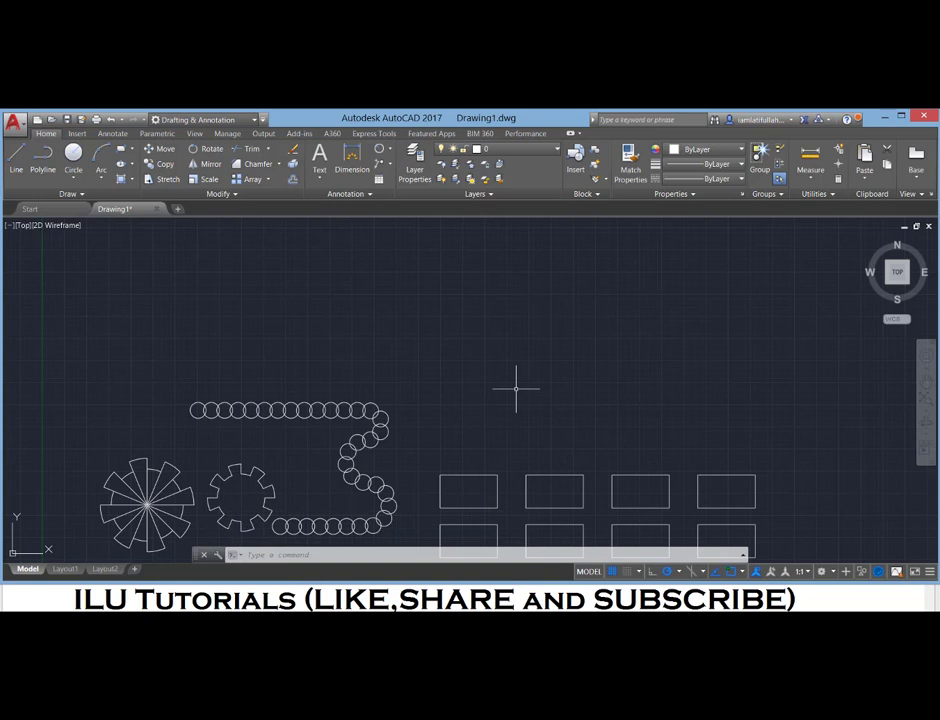
# Start a polyline with a long straight line to the right, then two curving arcs.
pyautogui.write('pl')
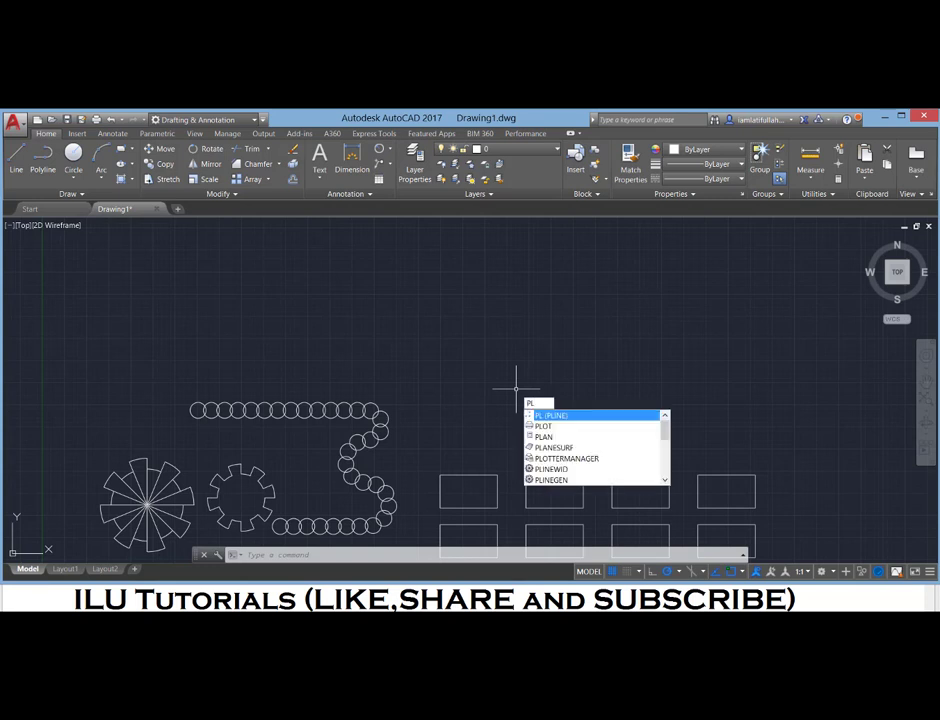
pyautogui.press('Return')
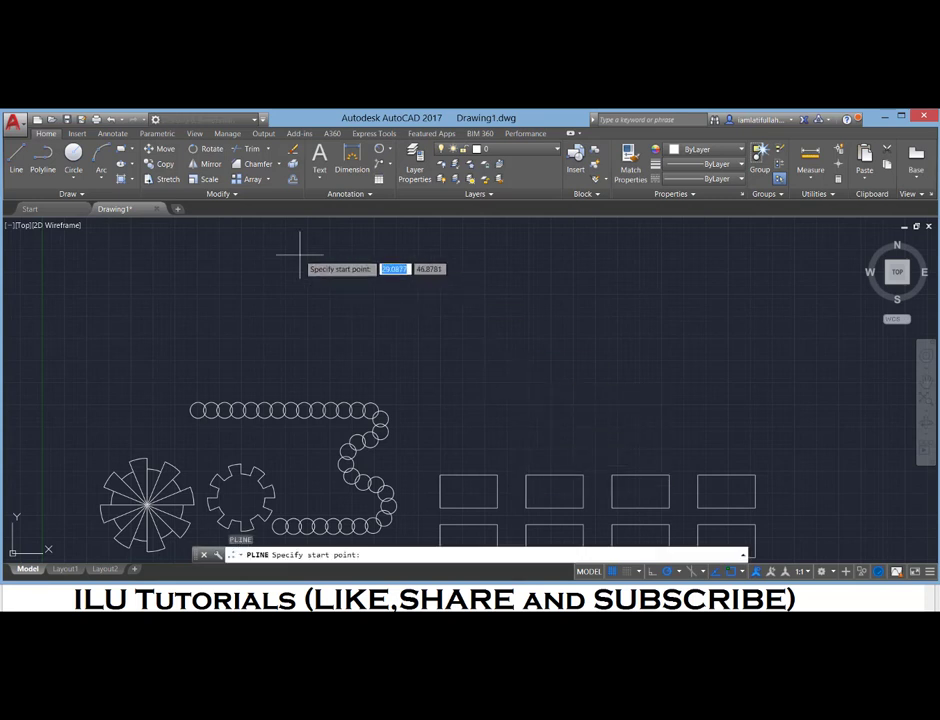
pyautogui.click(299, 255)
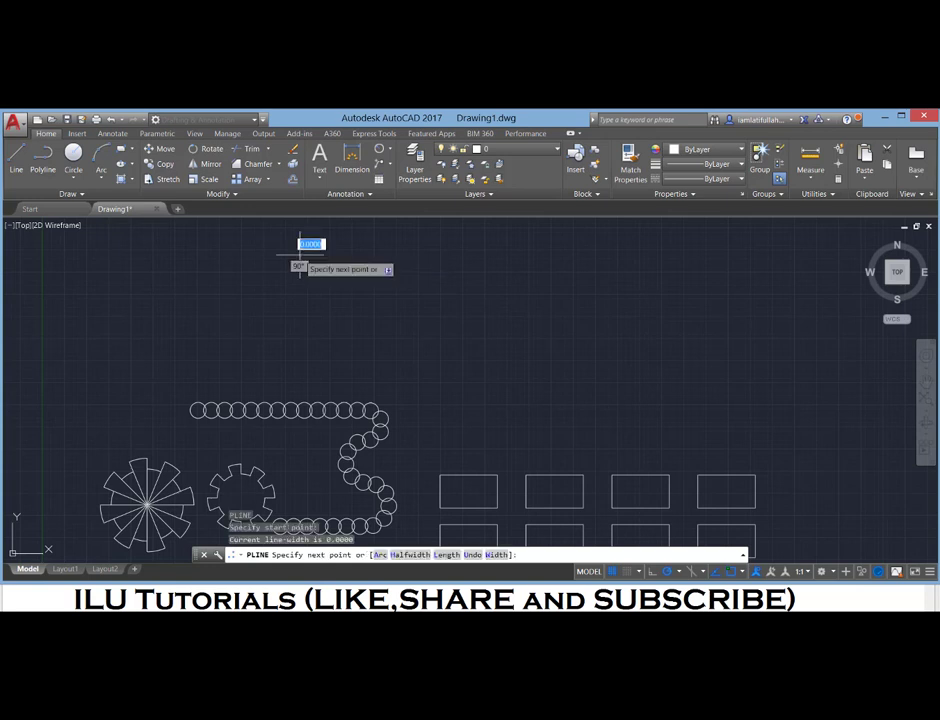
pyautogui.click(600, 256)
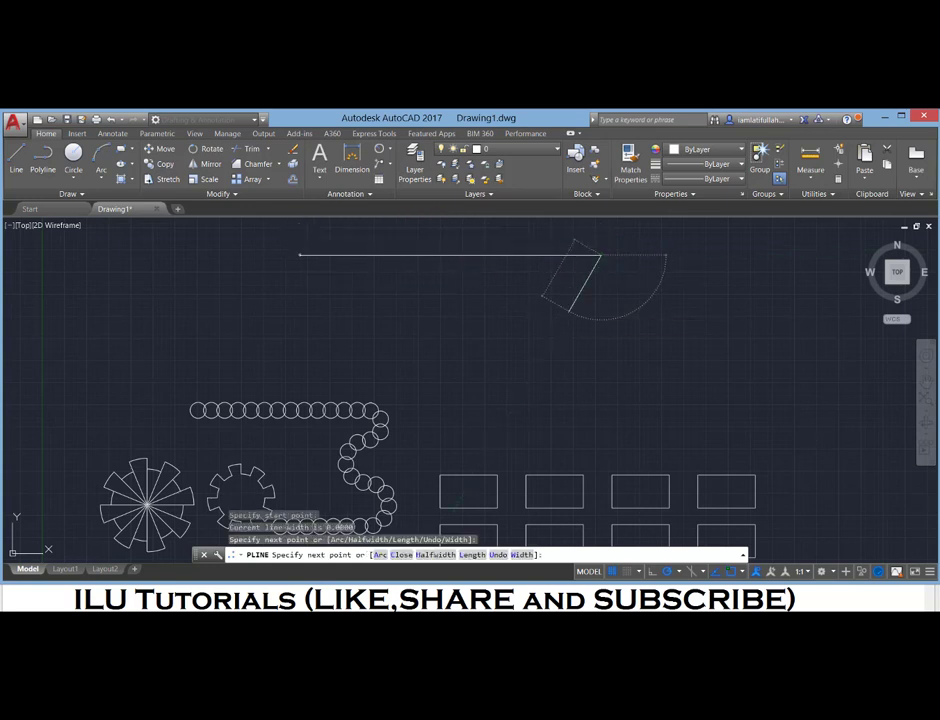
pyautogui.write('a')
pyautogui.press('Return')
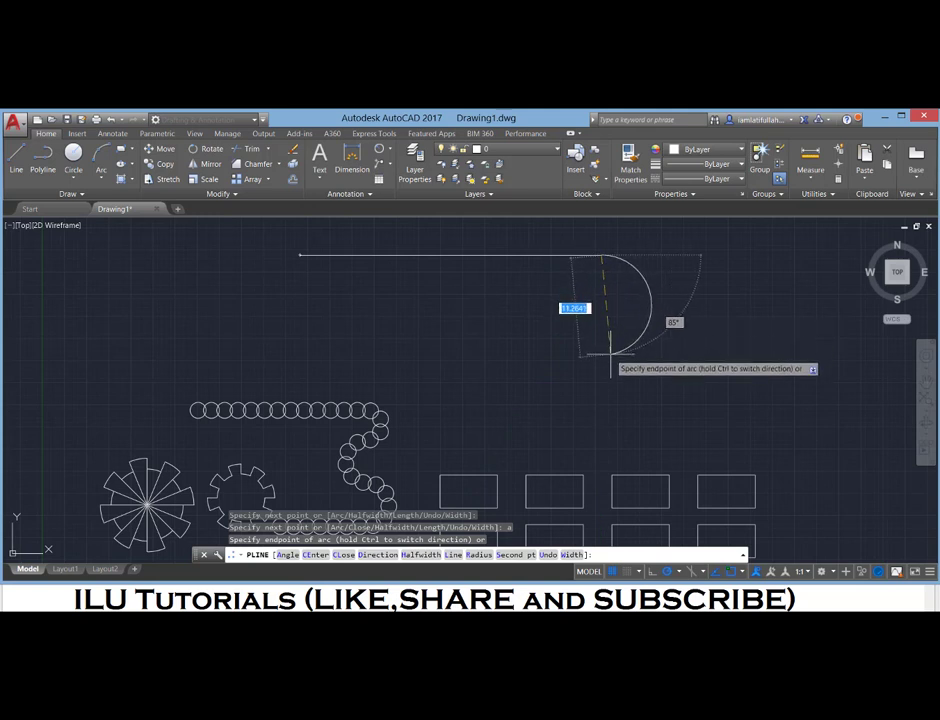
pyautogui.click(610, 352)
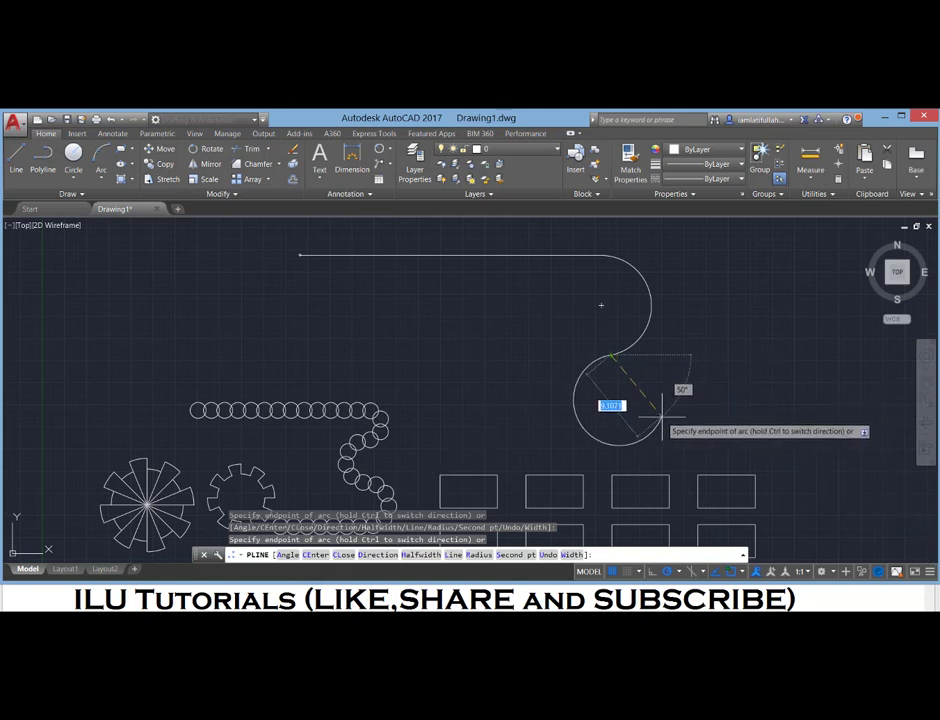
pyautogui.click(645, 430)
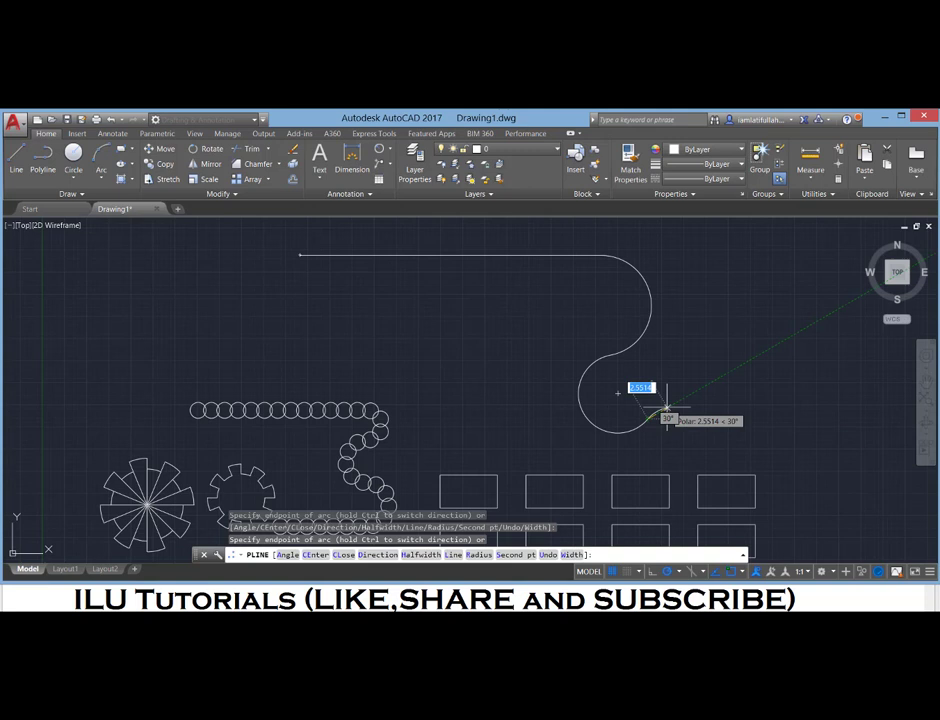
# Continue the polyline with straight segments angling up-right, up-left and back left.
pyautogui.write('l')
pyautogui.press('Return')
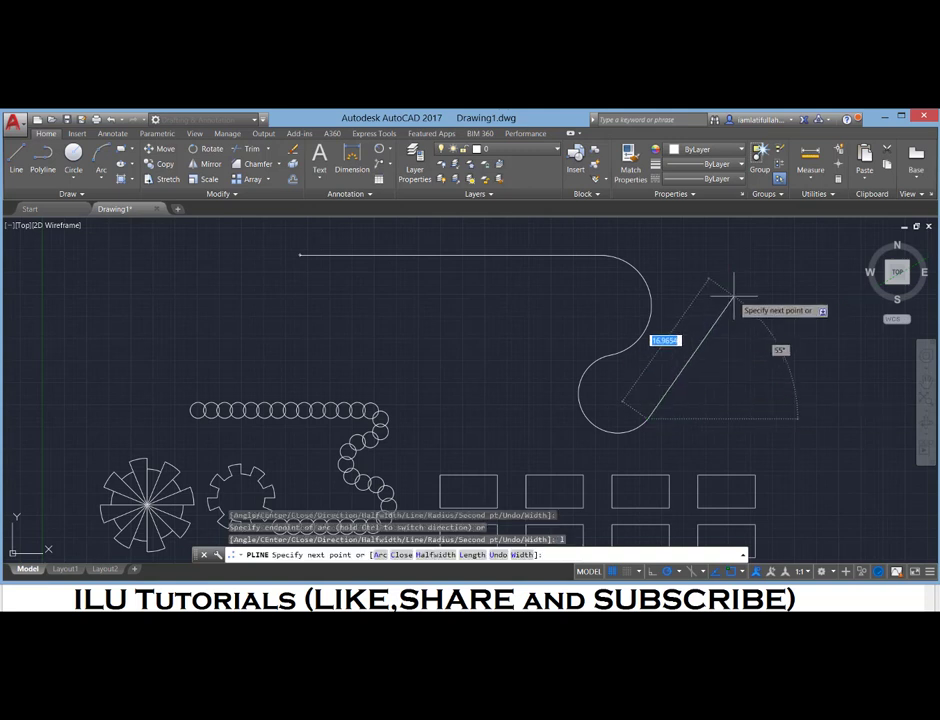
pyautogui.click(740, 290)
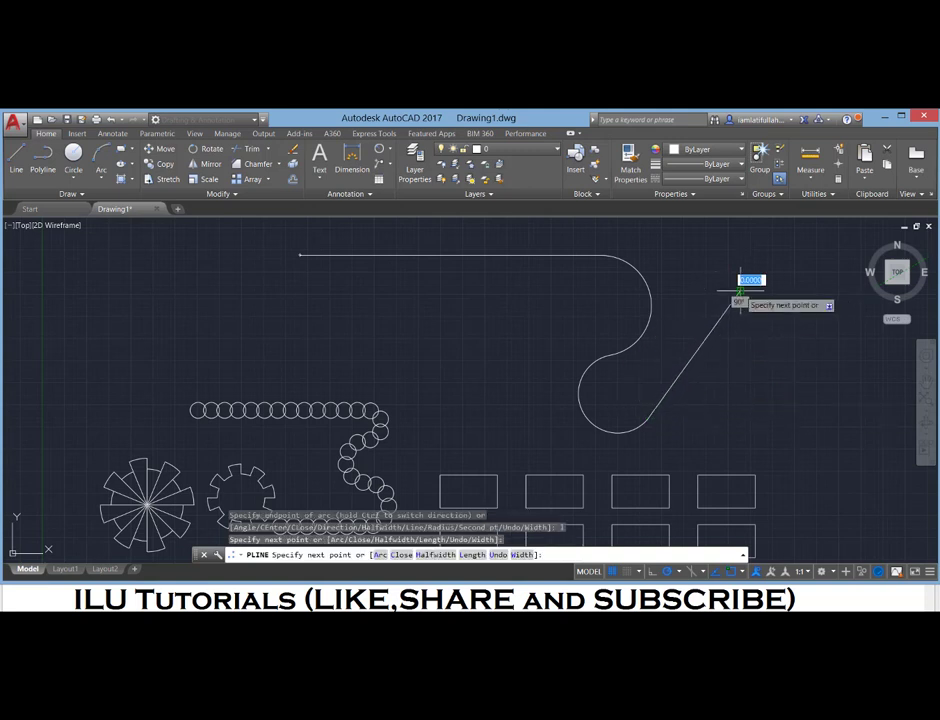
pyautogui.click(652, 225)
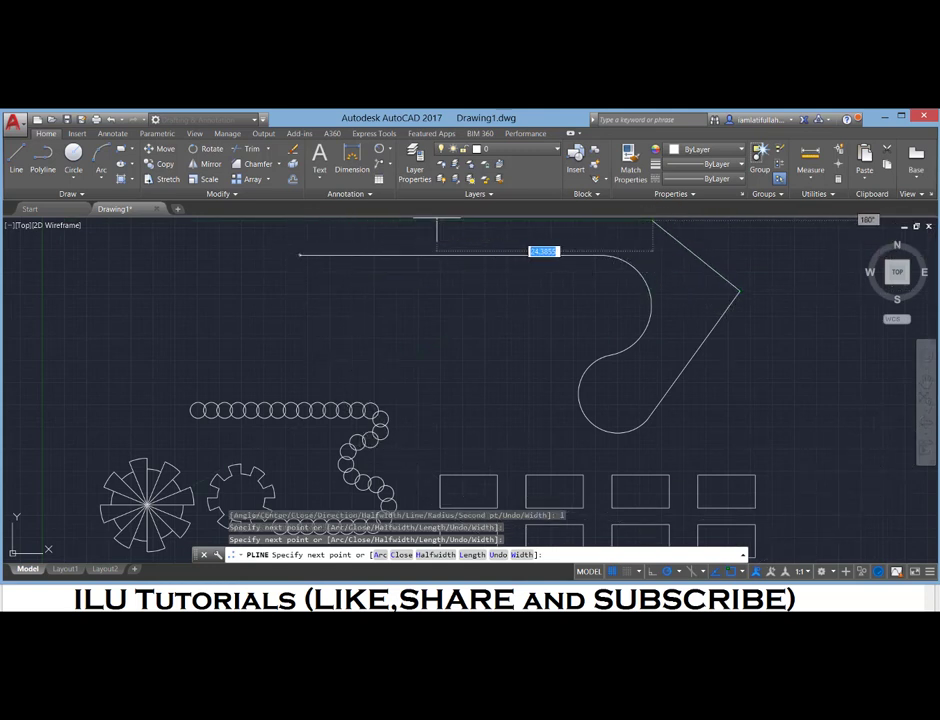
pyautogui.click(493, 222)
pyautogui.press('Escape')
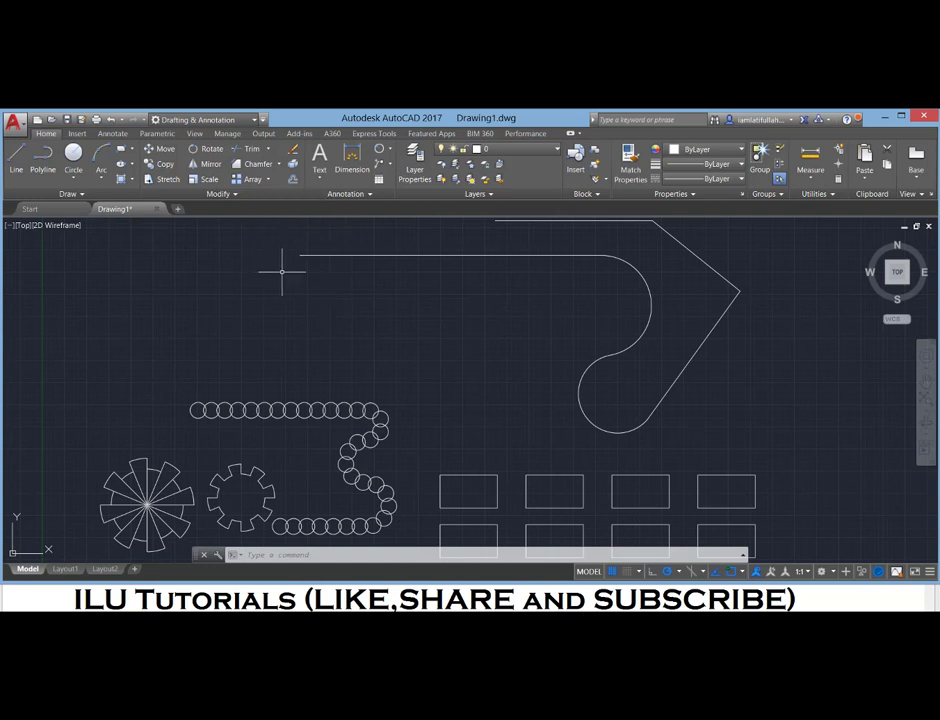
# Draw a small closed triangle polyline at the left end of the long straight line.
pyautogui.scroll(2, 305, 229)
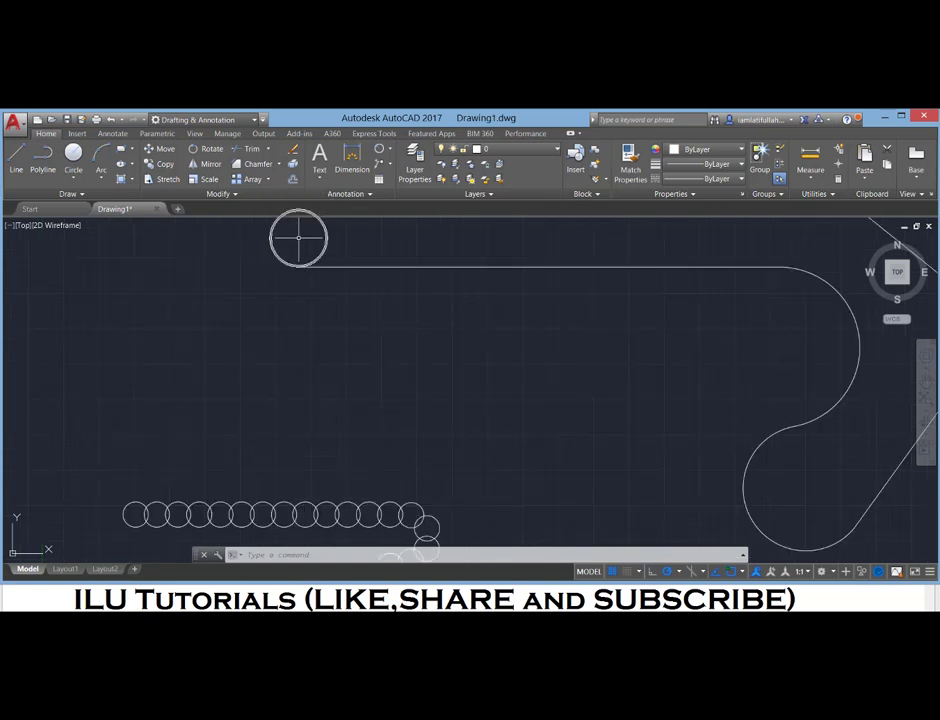
pyautogui.write('pl')
pyautogui.press('Return')
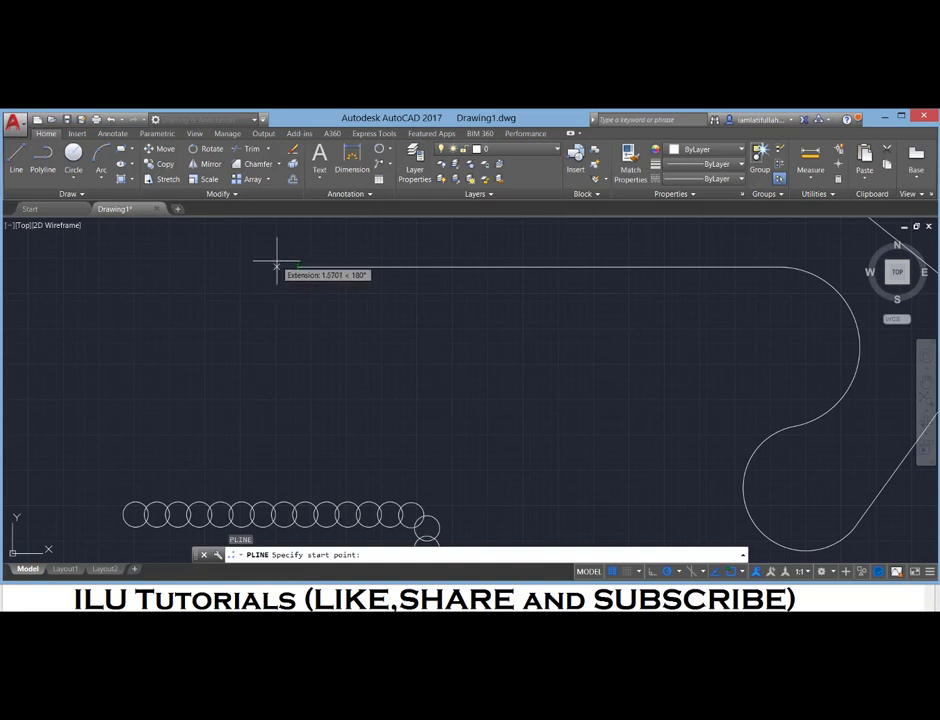
pyautogui.click(297, 247)
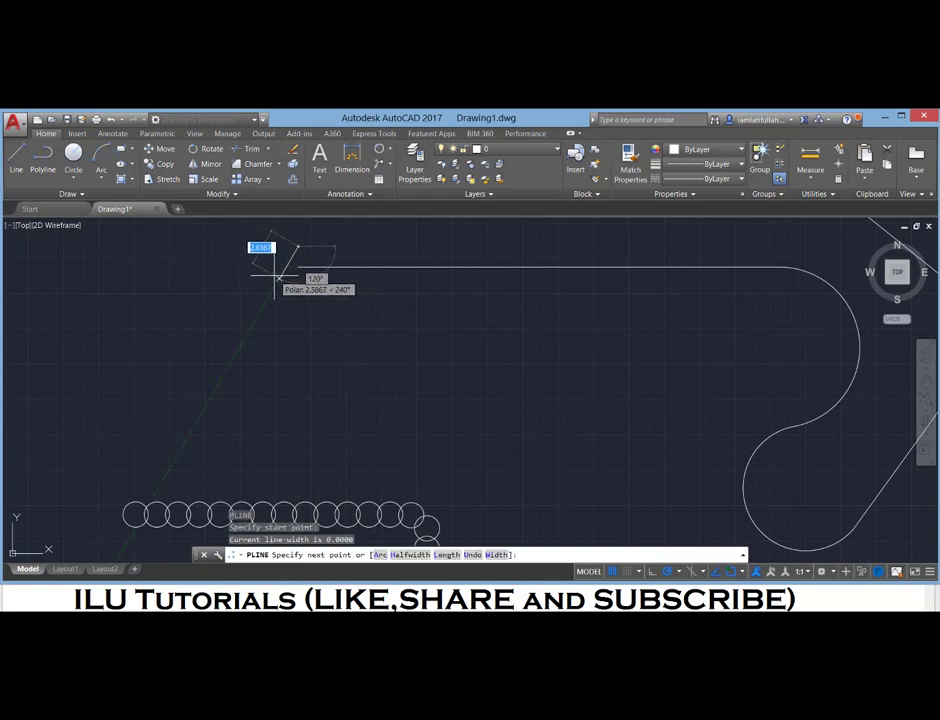
pyautogui.click(277, 279)
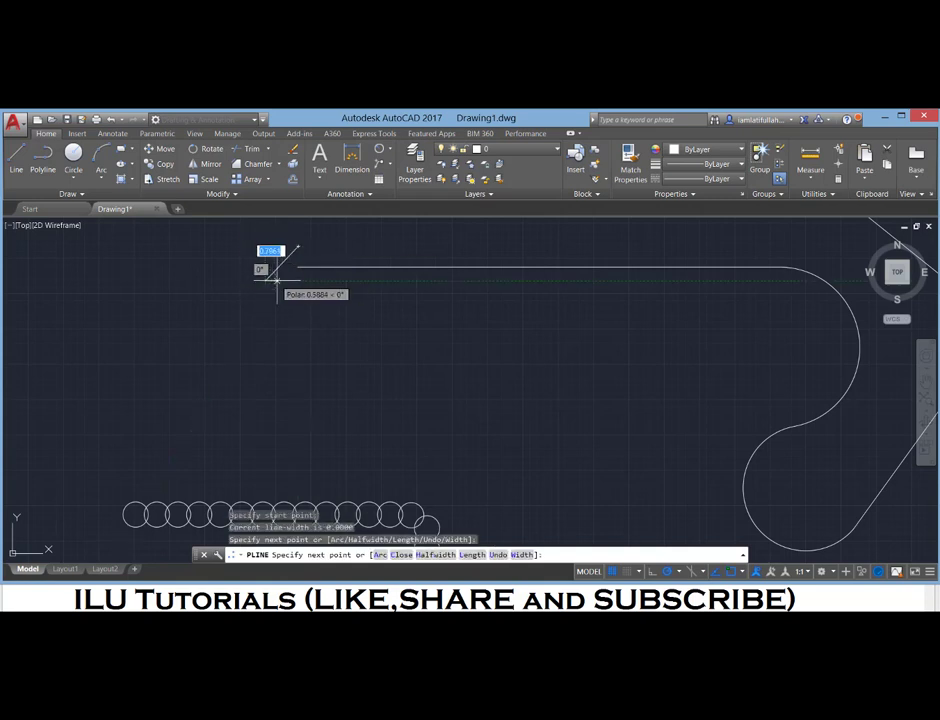
pyautogui.click(266, 280)
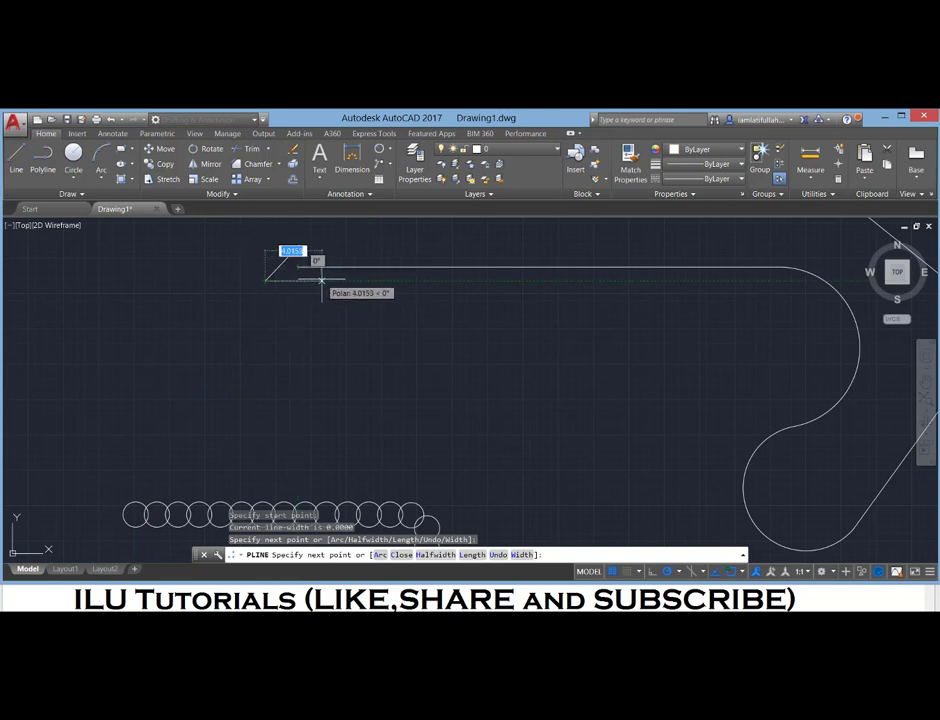
pyautogui.click(322, 280)
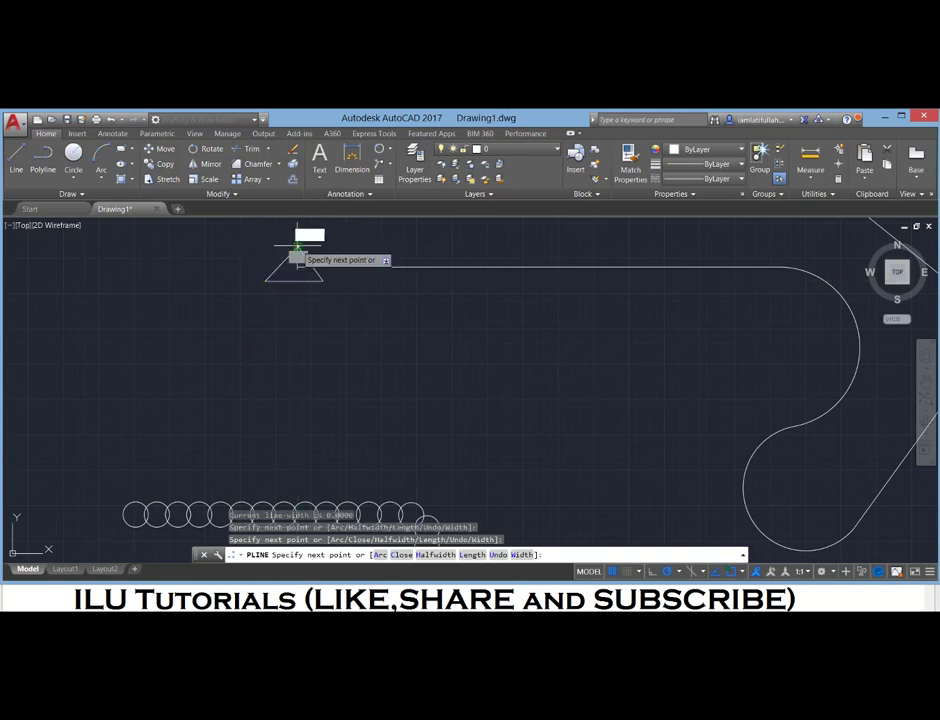
pyautogui.click(297, 246)
pyautogui.press('Escape')
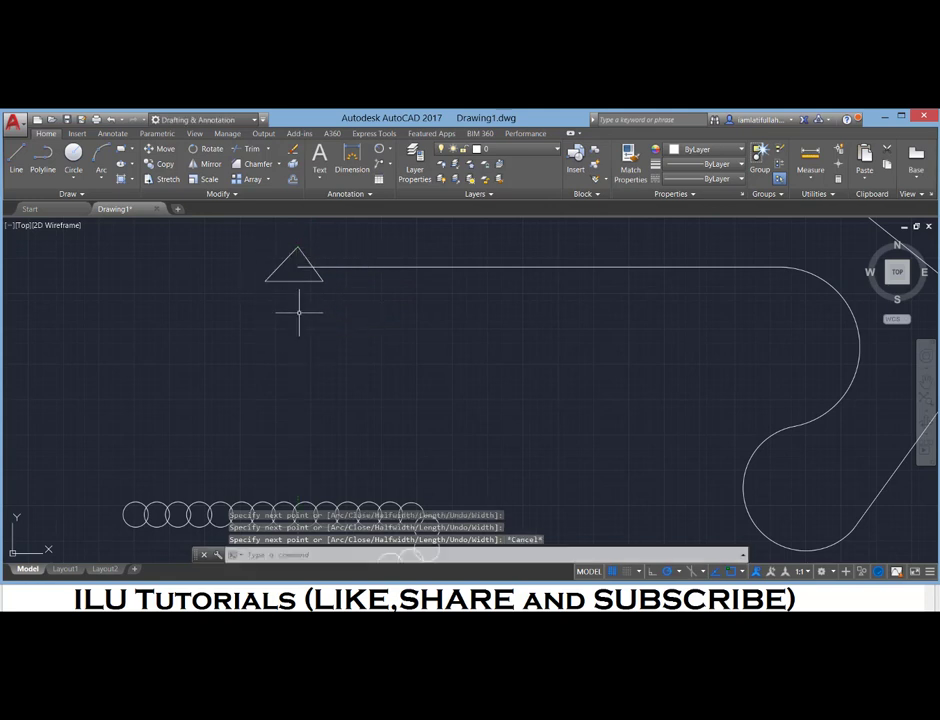
pyautogui.scroll(-2, 310, 354)
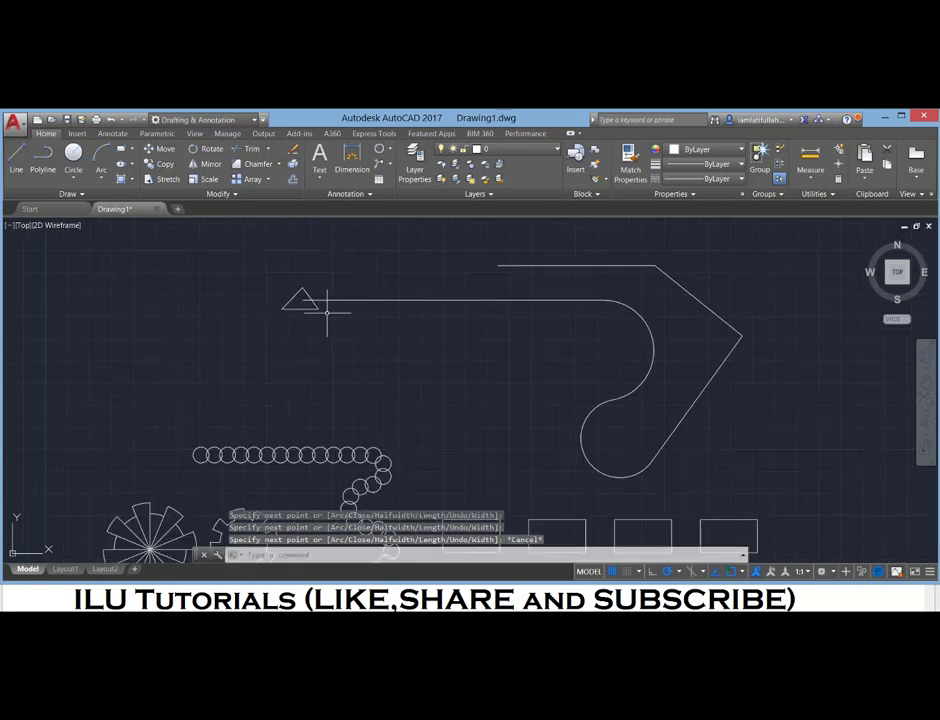
# Create a path array of the triangle along the bent polyline.
pyautogui.click(268, 180)
pyautogui.click(262, 222)
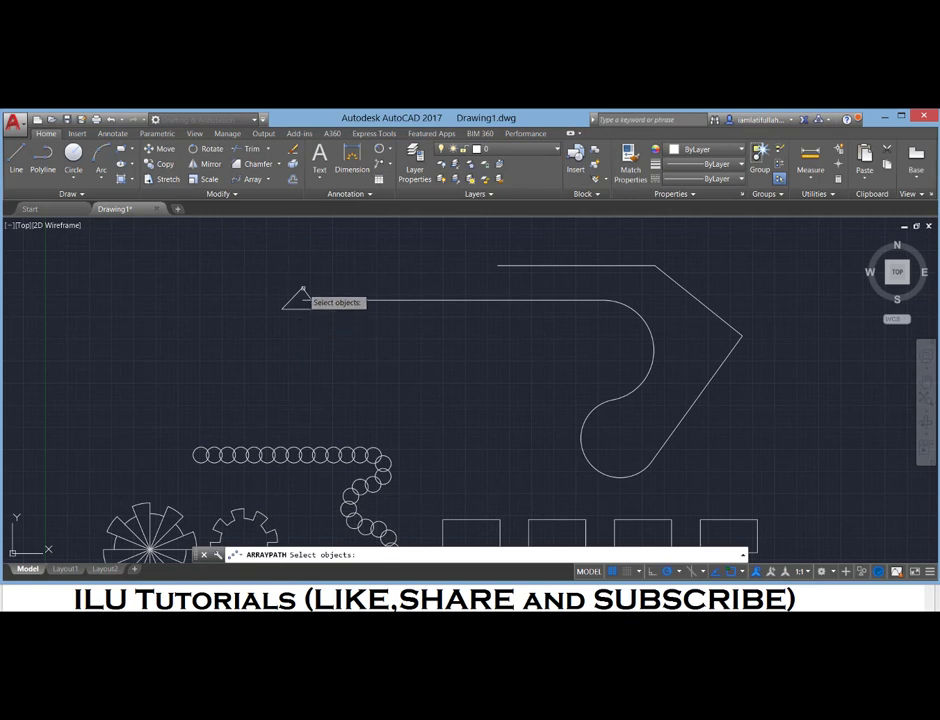
pyautogui.click(301, 290)
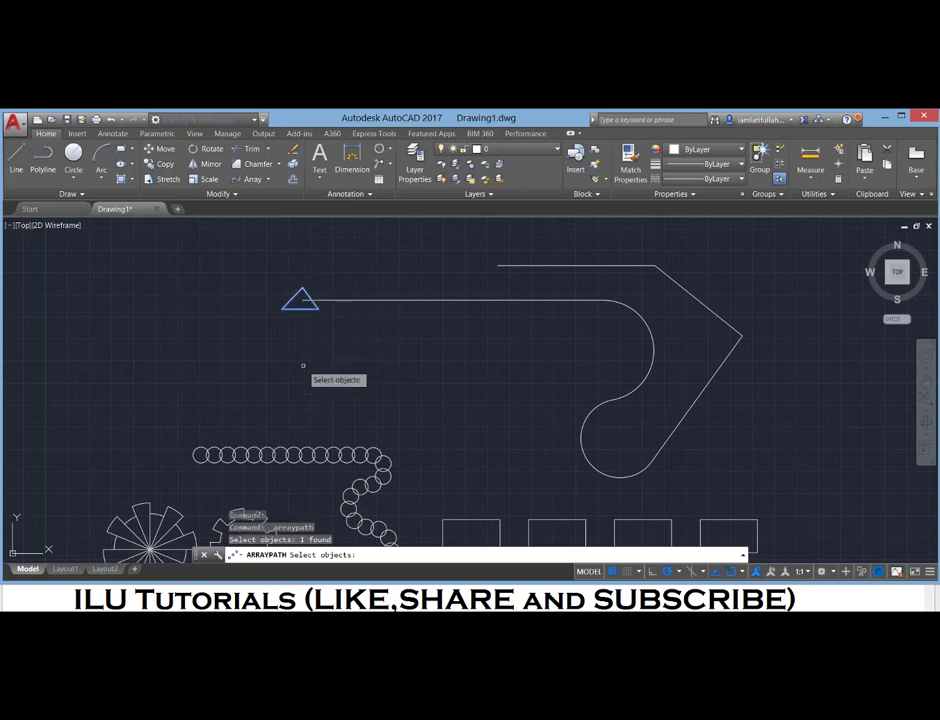
pyautogui.press('Return')
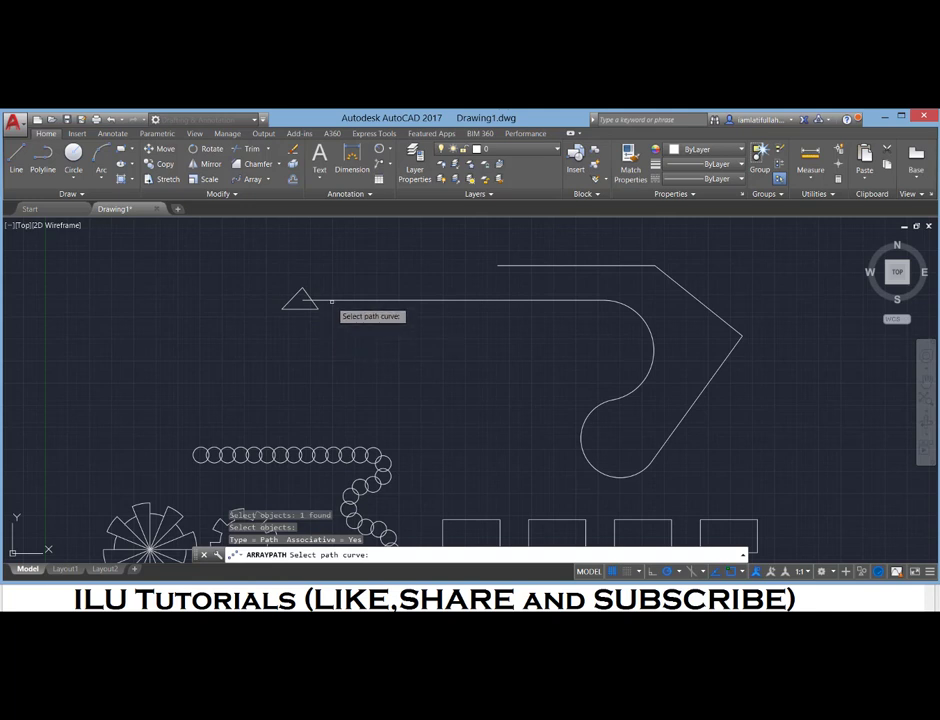
pyautogui.click(334, 300)
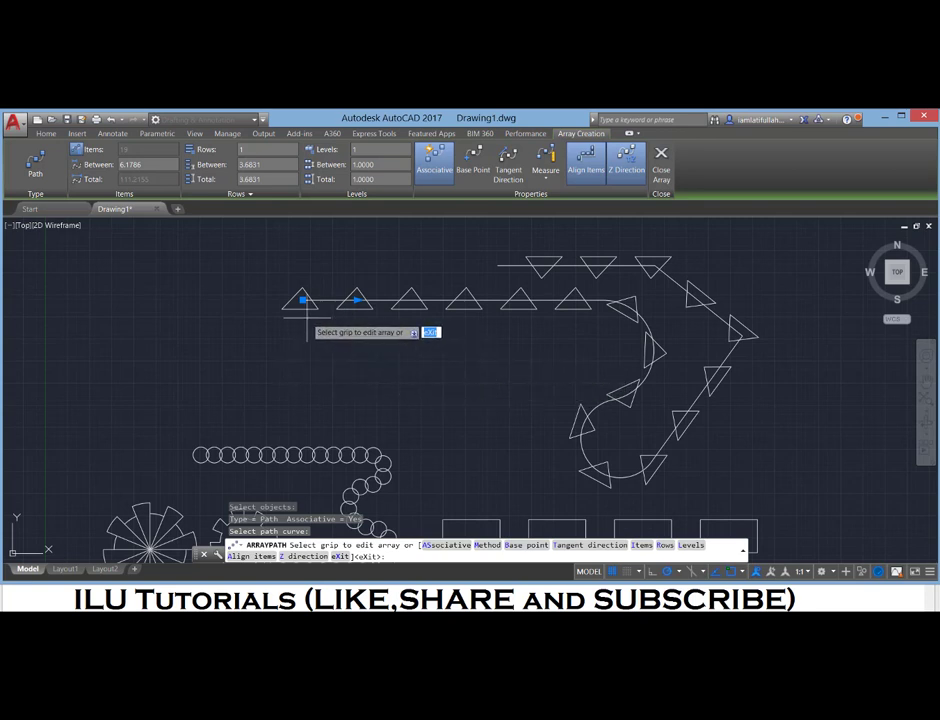
# Set the triangle spacing to 1.0000 after trying 5, giving 117 triangles, and close the array.
pyautogui.click(722, 387)
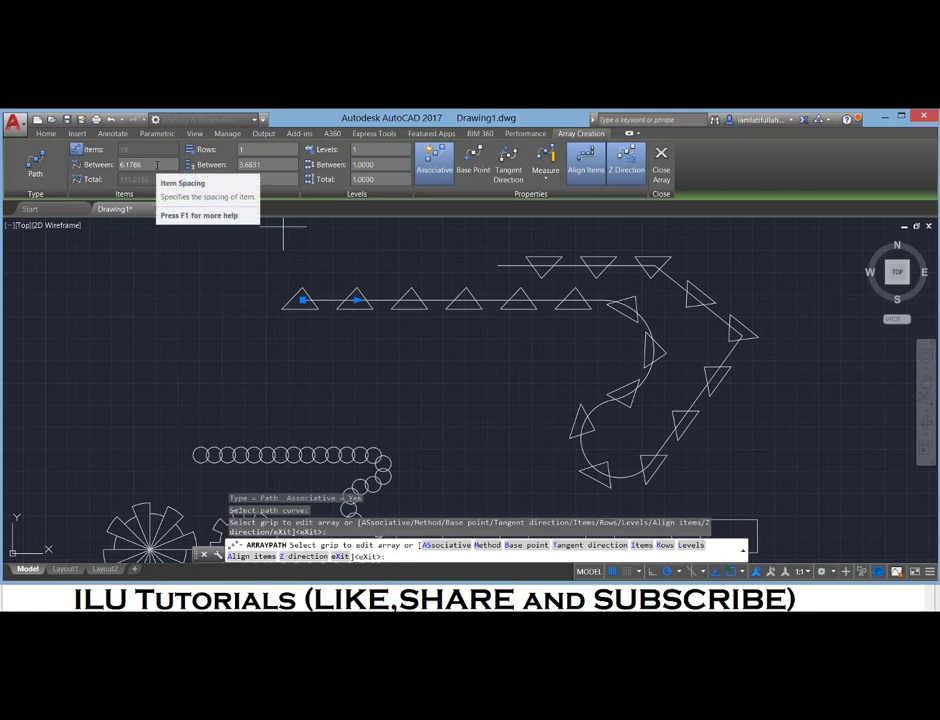
pyautogui.click(156, 165)
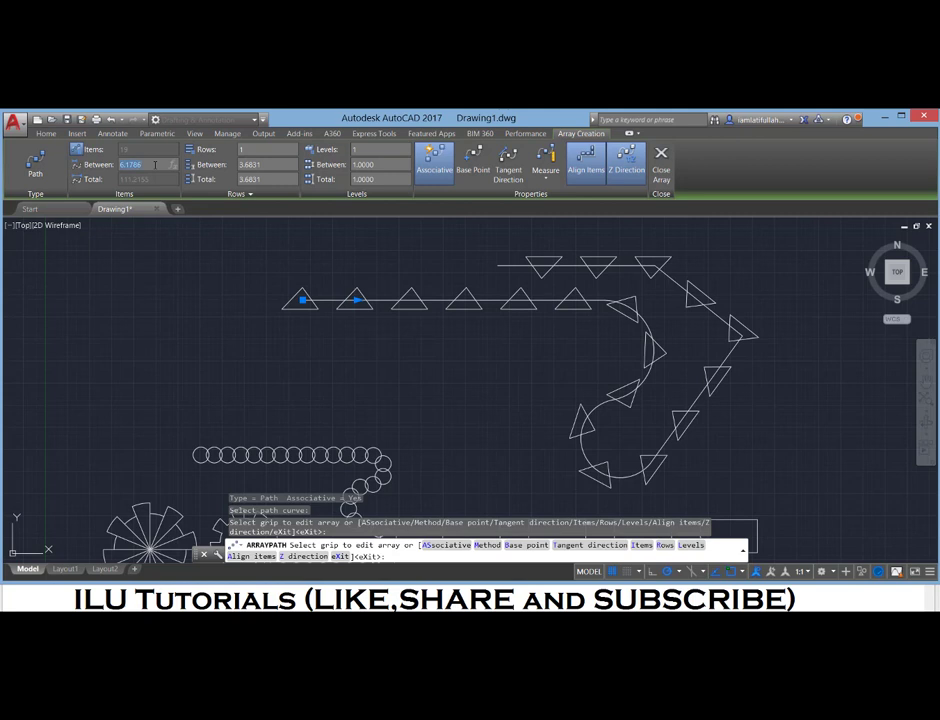
pyautogui.write('5')
pyautogui.press('Return')
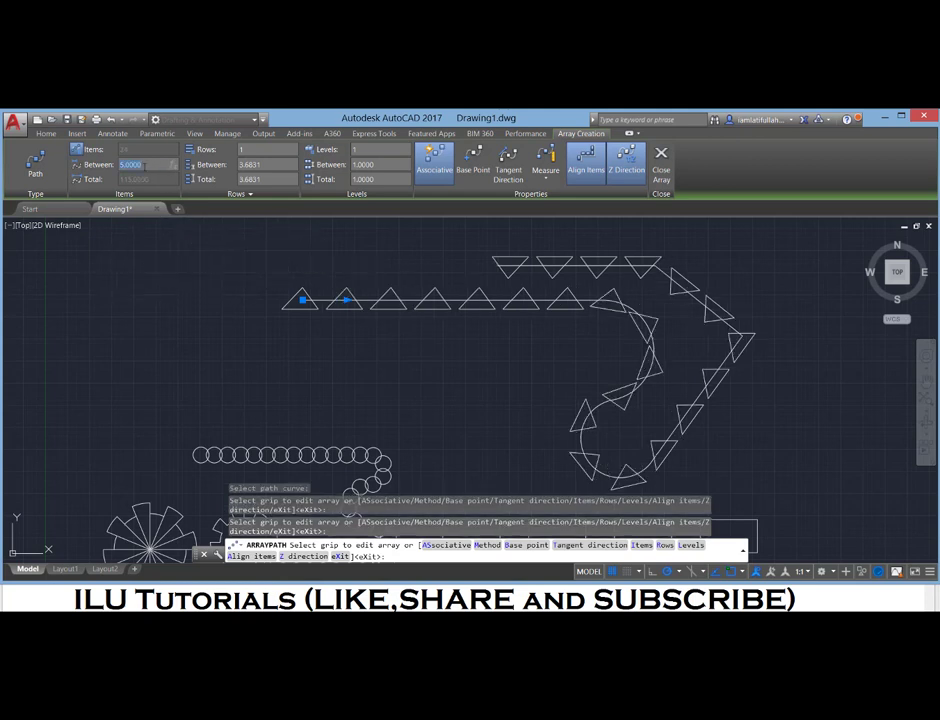
pyautogui.write('1')
pyautogui.press('Return')
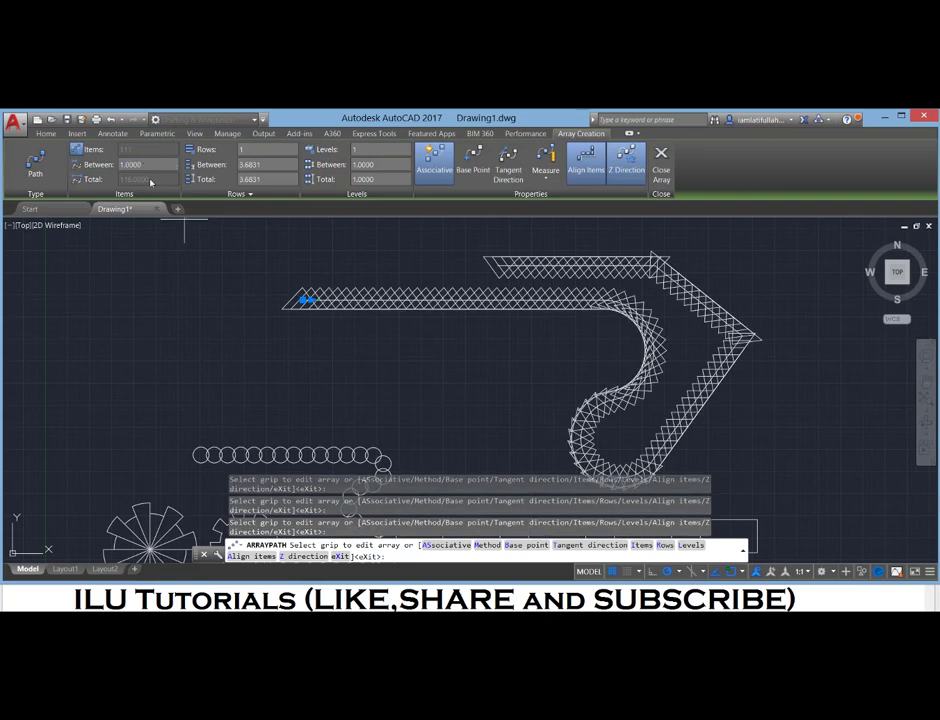
pyautogui.scroll(3, 449, 335)
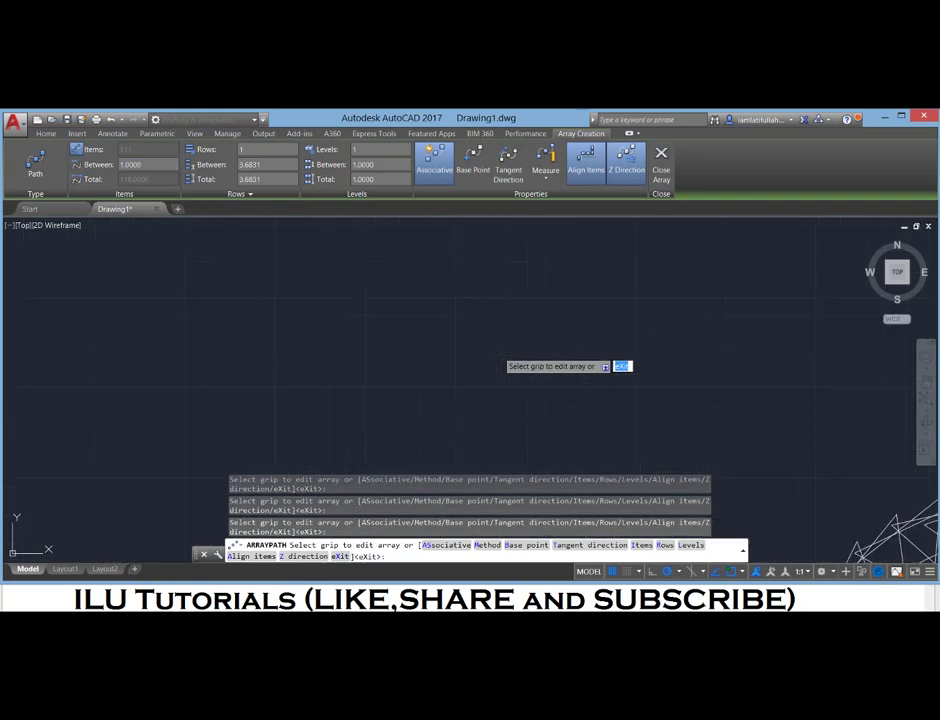
pyautogui.scroll(5, 452, 275)
pyautogui.scroll(2, 446, 262)
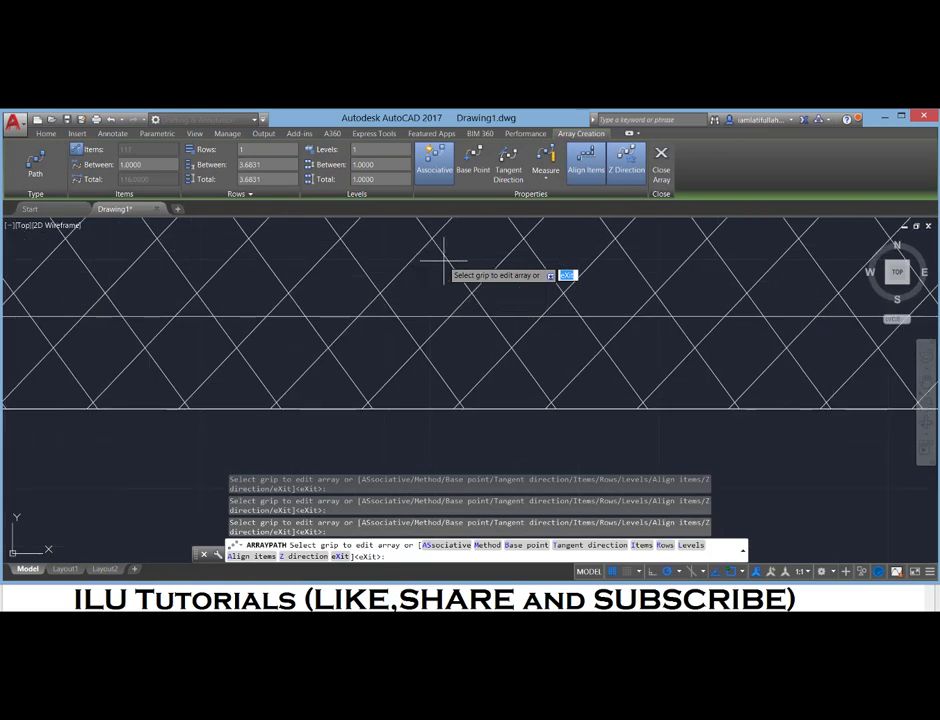
pyautogui.scroll(-3, 444, 262)
pyautogui.scroll(-4, 410, 240)
pyautogui.scroll(-3, 464, 306)
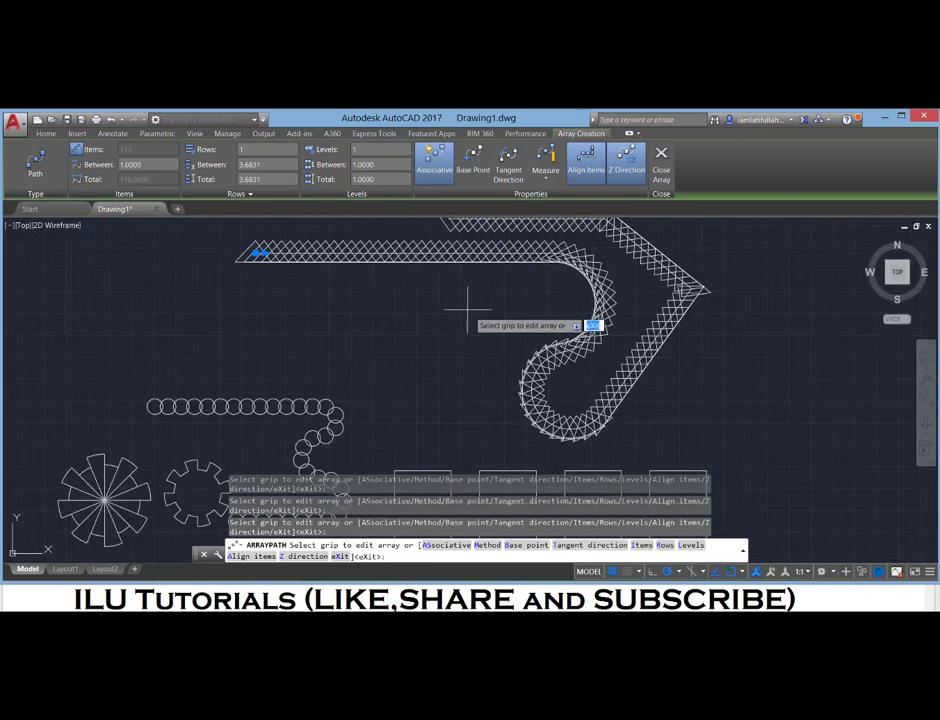
pyautogui.scroll(-3, 462, 310)
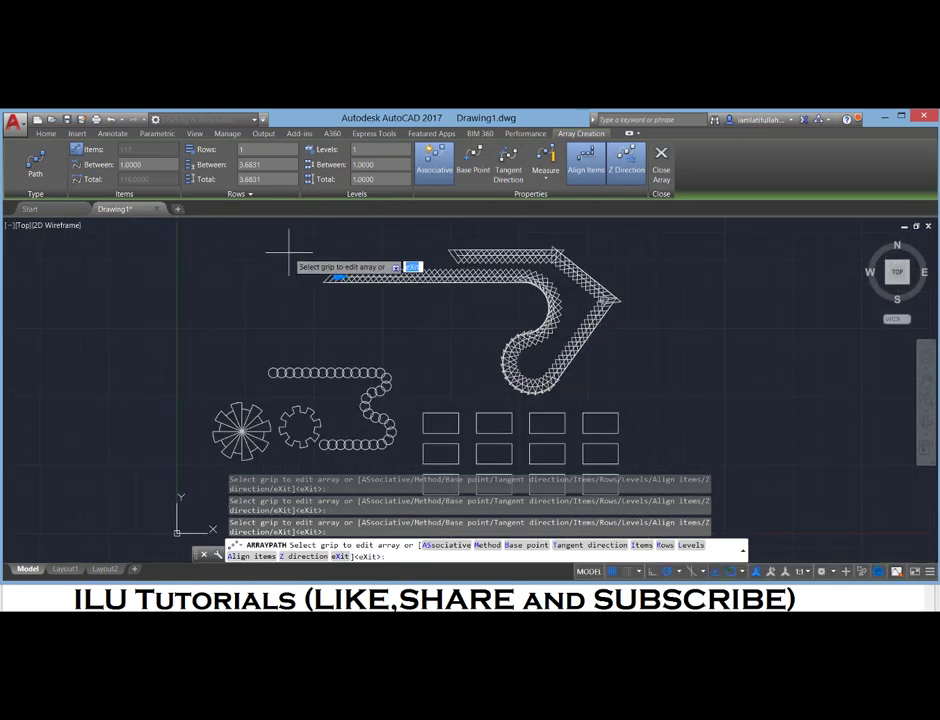
pyautogui.press('Return')
pyautogui.press('Escape')
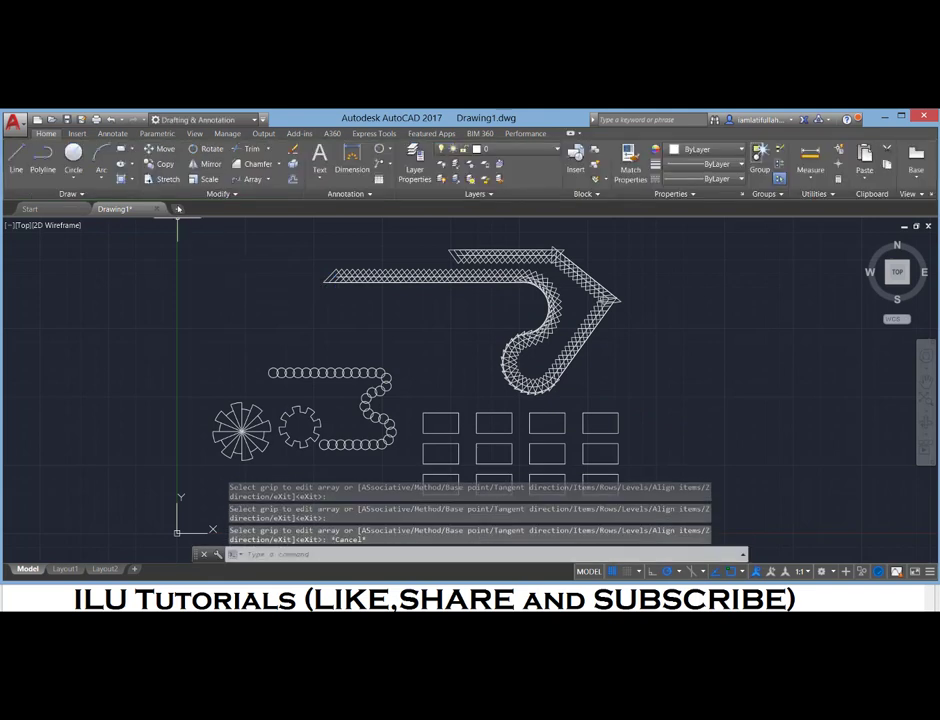
pyautogui.click(267, 179)
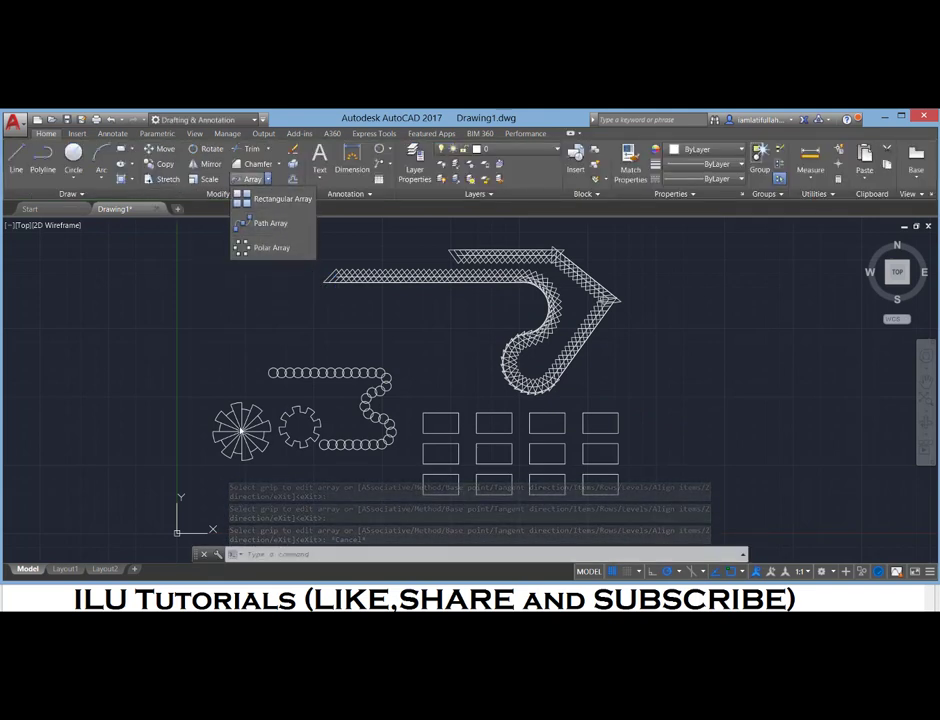
pyautogui.scroll(2, 220, 478)
pyautogui.scroll(4, 250, 425)
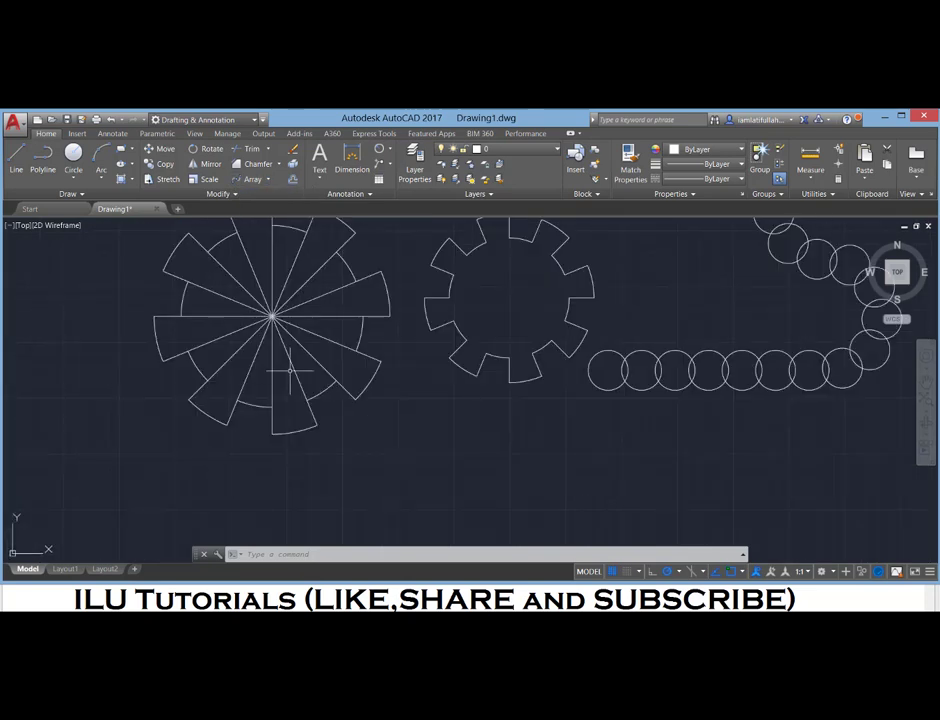
pyautogui.scroll(-2, 353, 384)
pyautogui.click(514, 283)
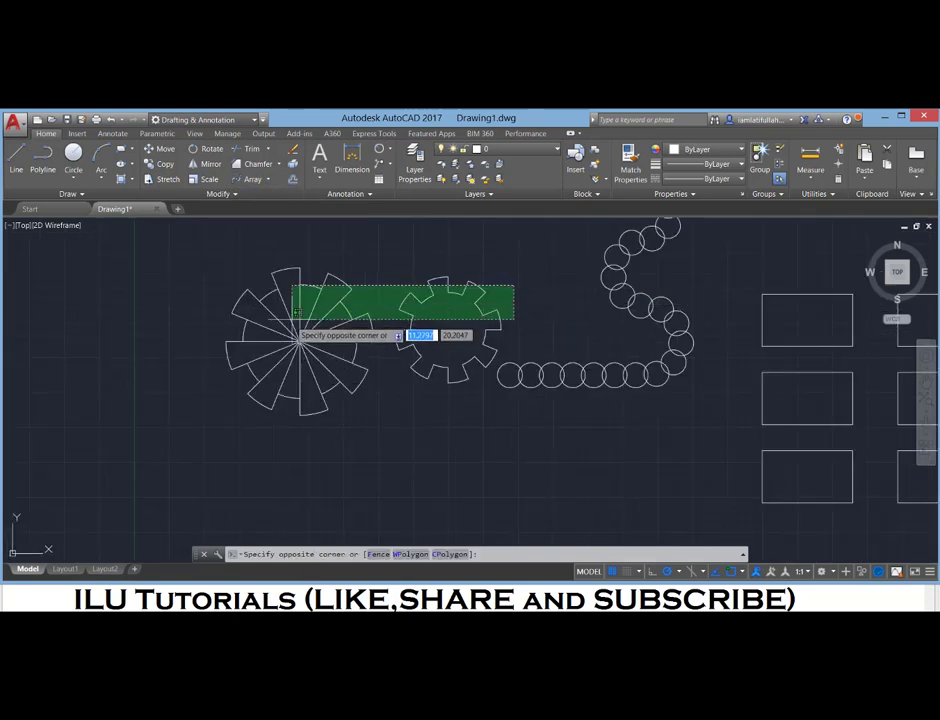
pyautogui.click(270, 343)
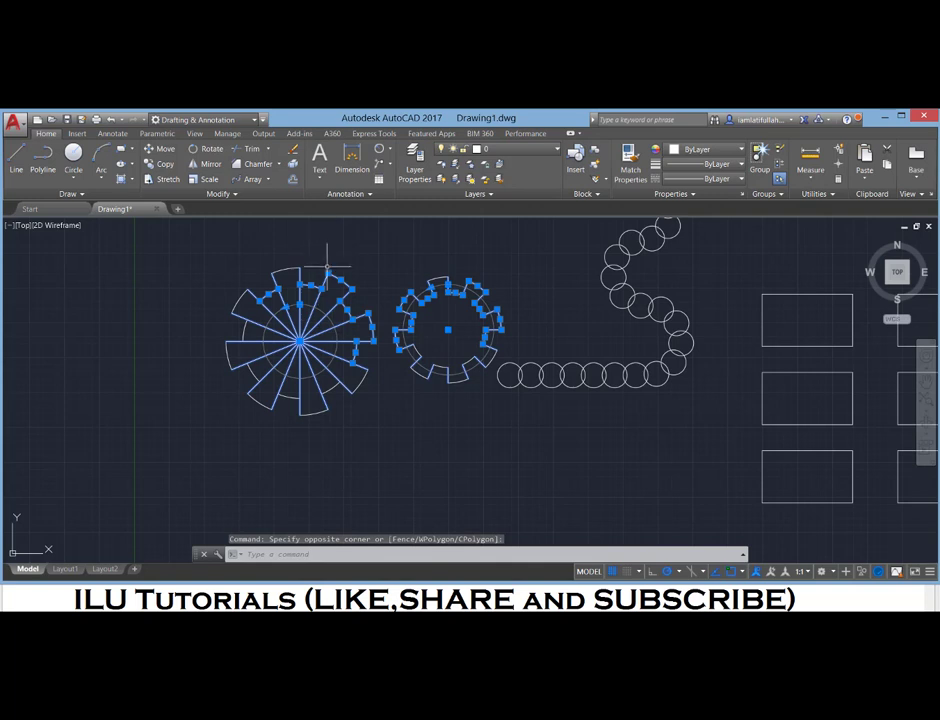
pyautogui.press('Escape')
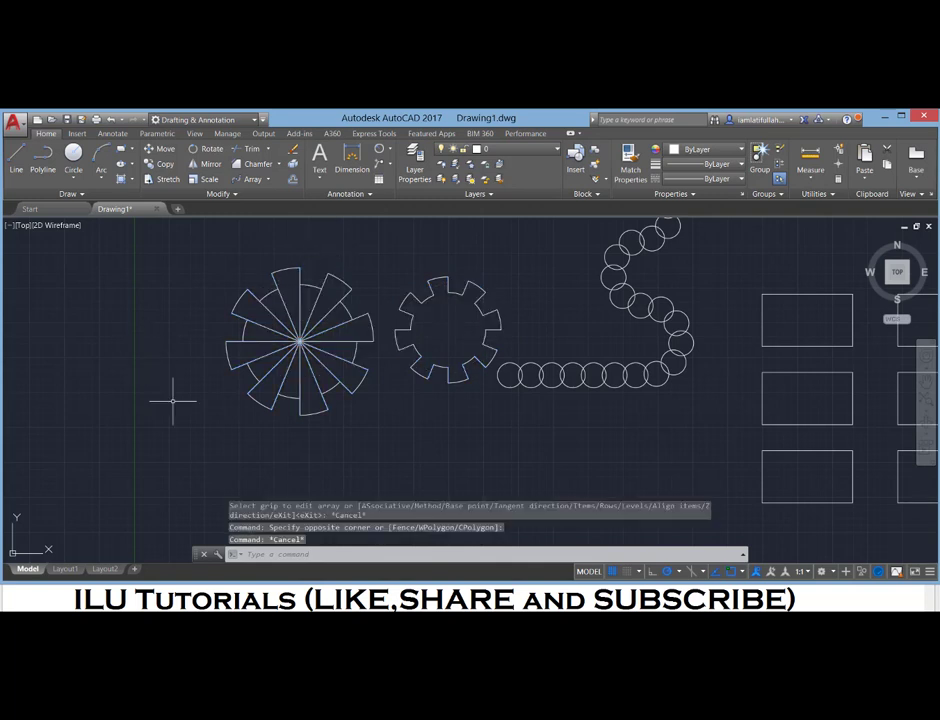
pyautogui.scroll(-2, 172, 401)
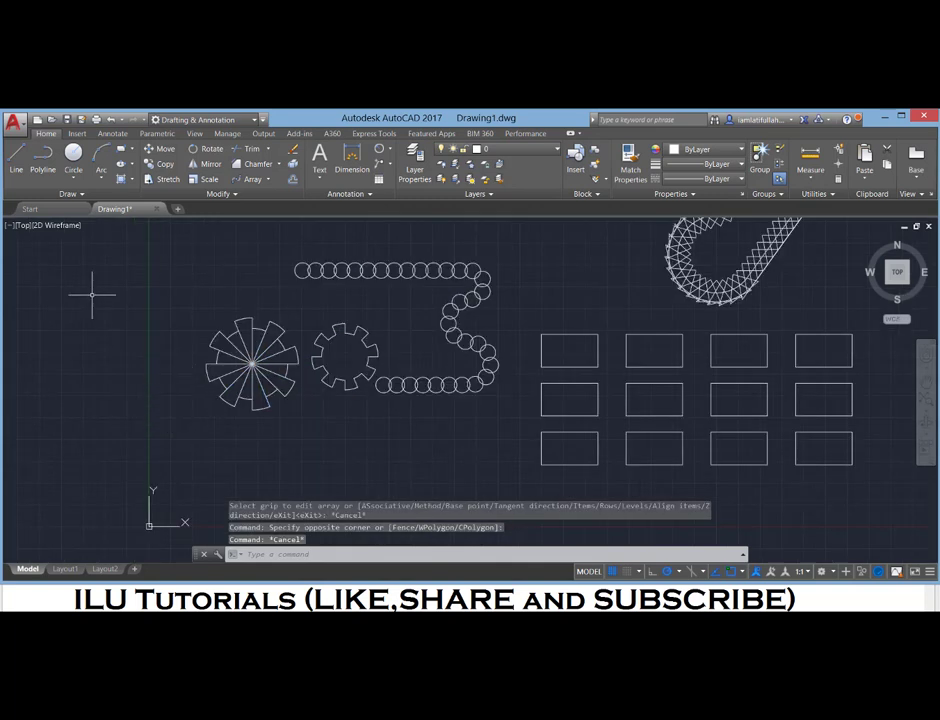
pyautogui.moveTo(927, 436)
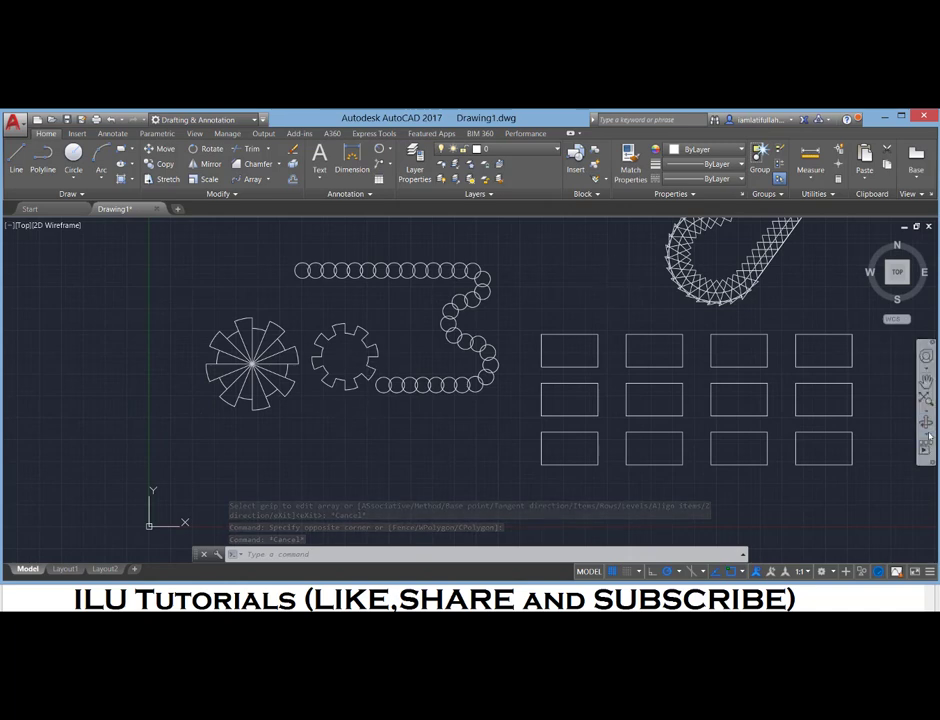
pyautogui.click(926, 381)
pyautogui.moveTo(680, 300); pyautogui.dragTo(716, 457)
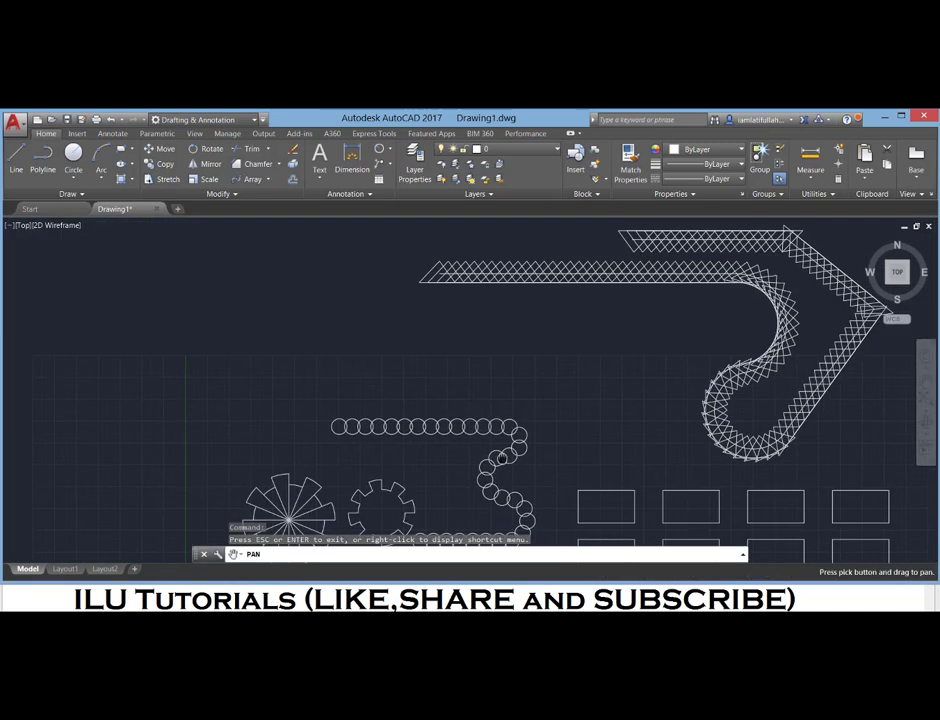
pyautogui.moveTo(472, 414); pyautogui.dragTo(424, 426)
pyautogui.press('Escape')
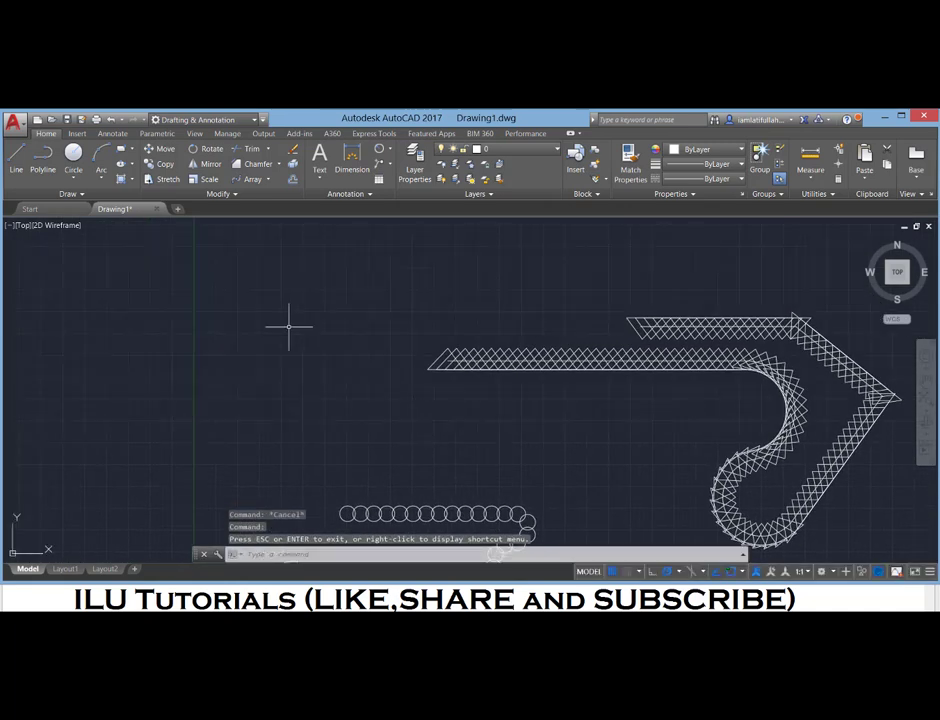
# Draw a circle of radius 3 to the left of the triangle lattice.
pyautogui.scroll(4, 296, 320)
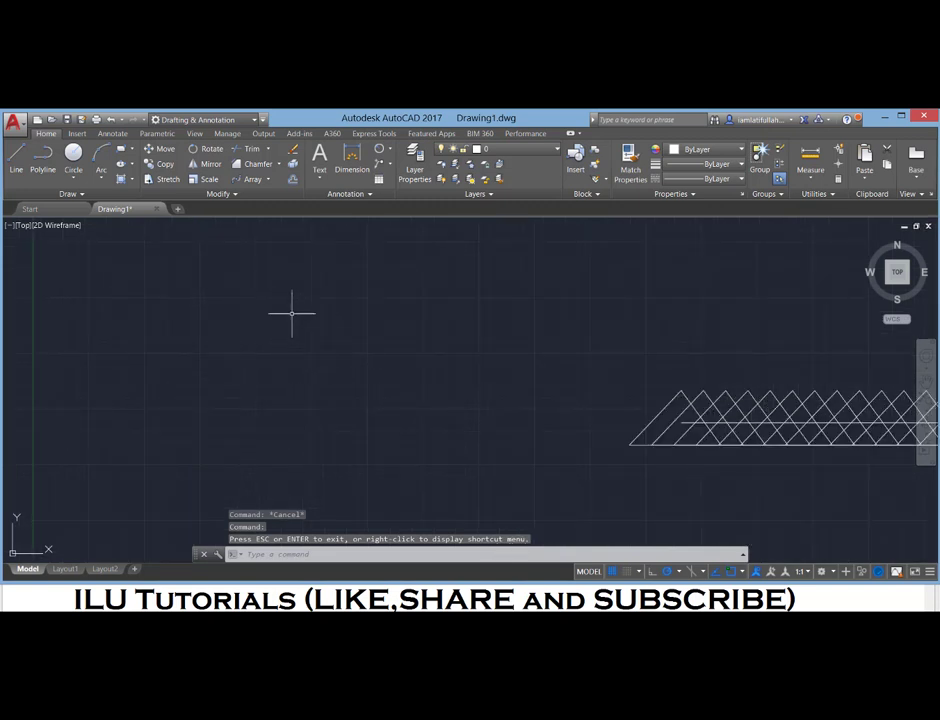
pyautogui.press('Escape')
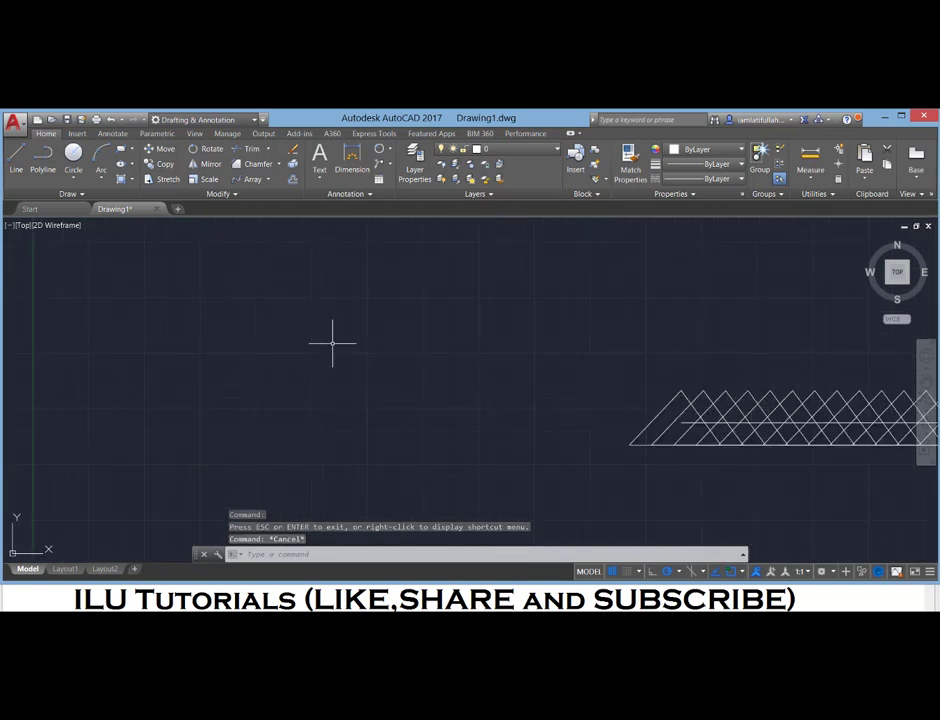
pyautogui.write('c')
pyautogui.press('Return')
pyautogui.click(213, 326)
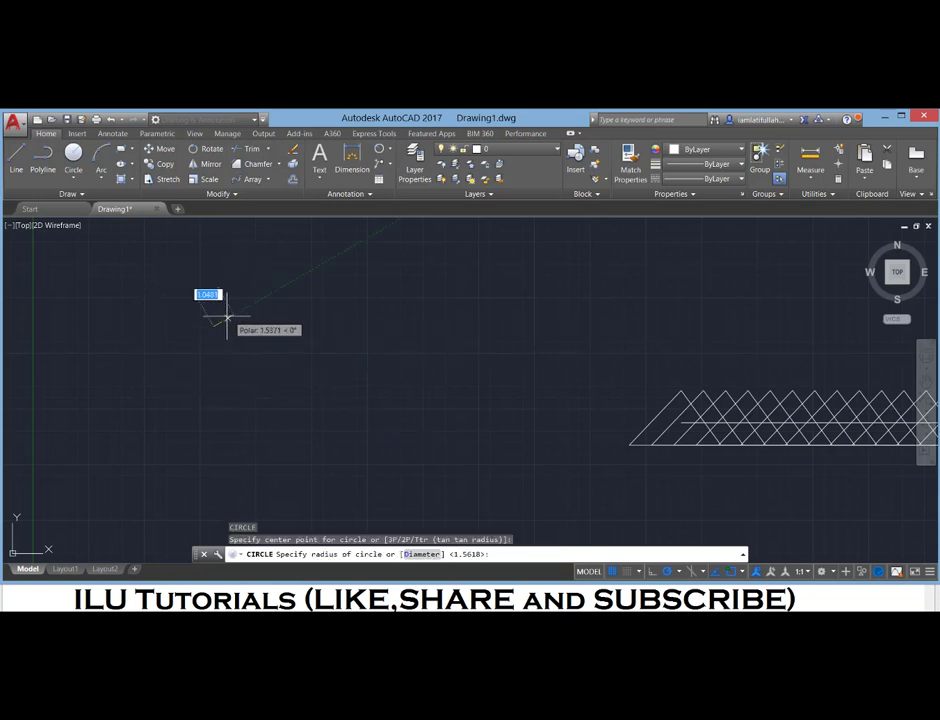
pyautogui.write('3')
pyautogui.press('Return')
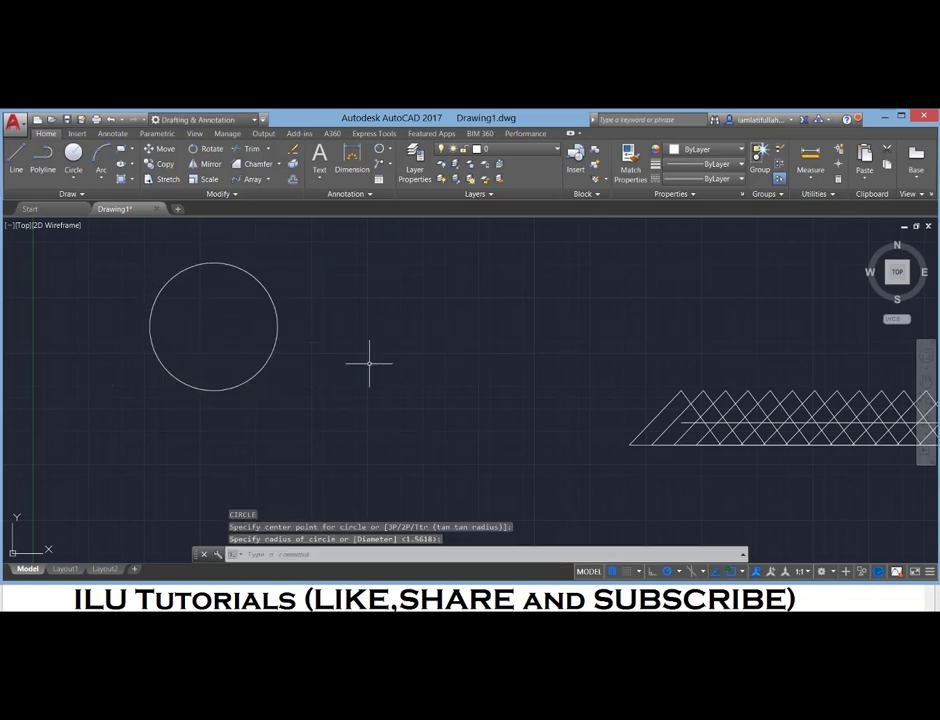
# Add a smaller circle inside it, snapped to the same centre.
pyautogui.scroll(2, 183, 291)
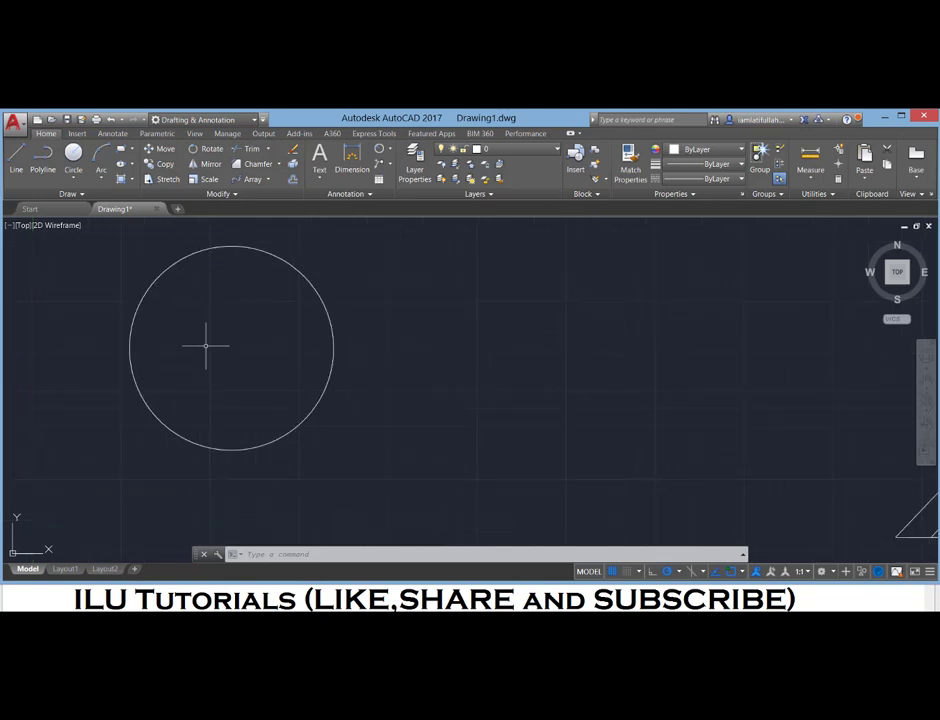
pyautogui.write('c')
pyautogui.press('Return')
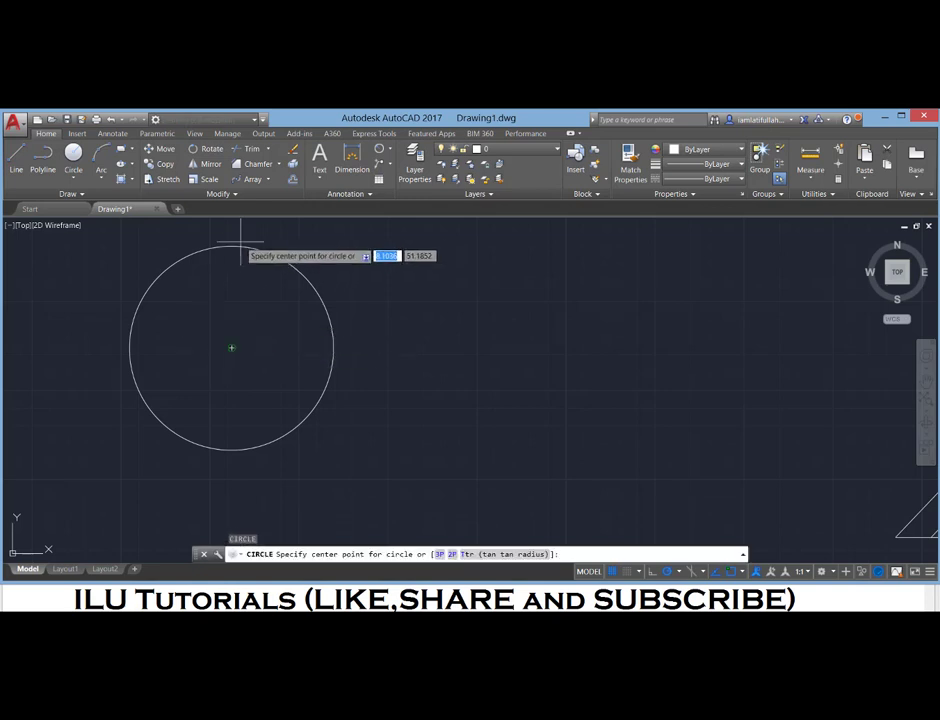
pyautogui.click(231, 347)
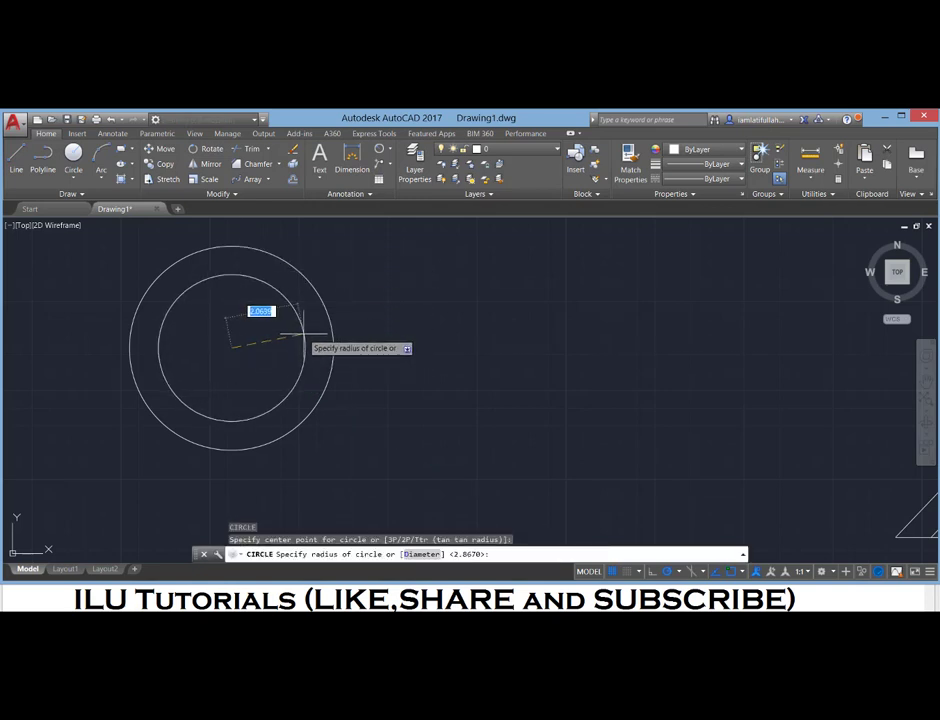
pyautogui.click(300, 334)
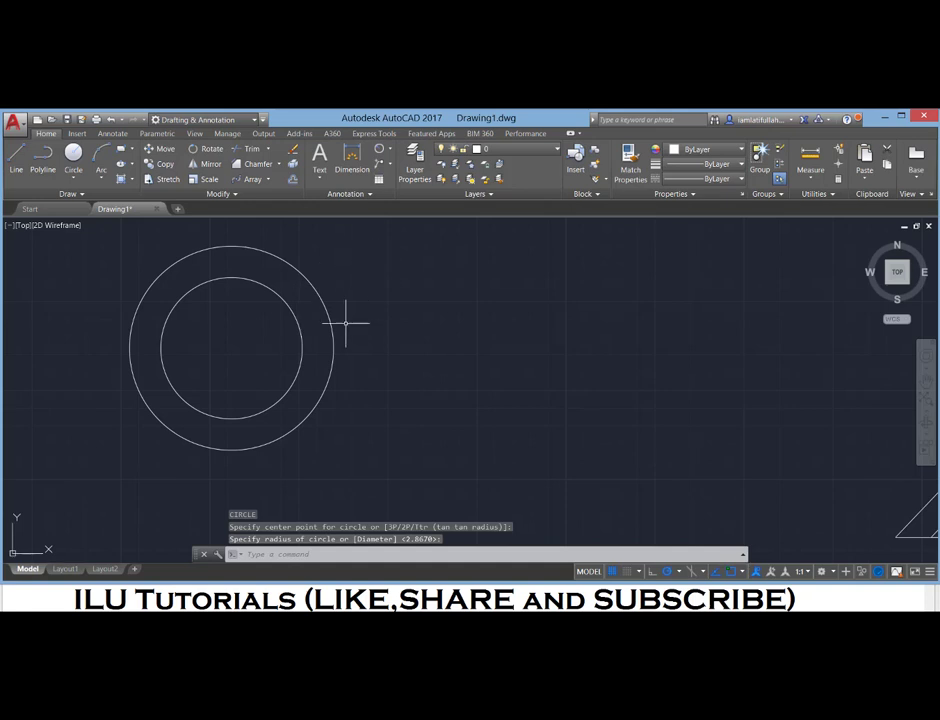
pyautogui.press('Escape')
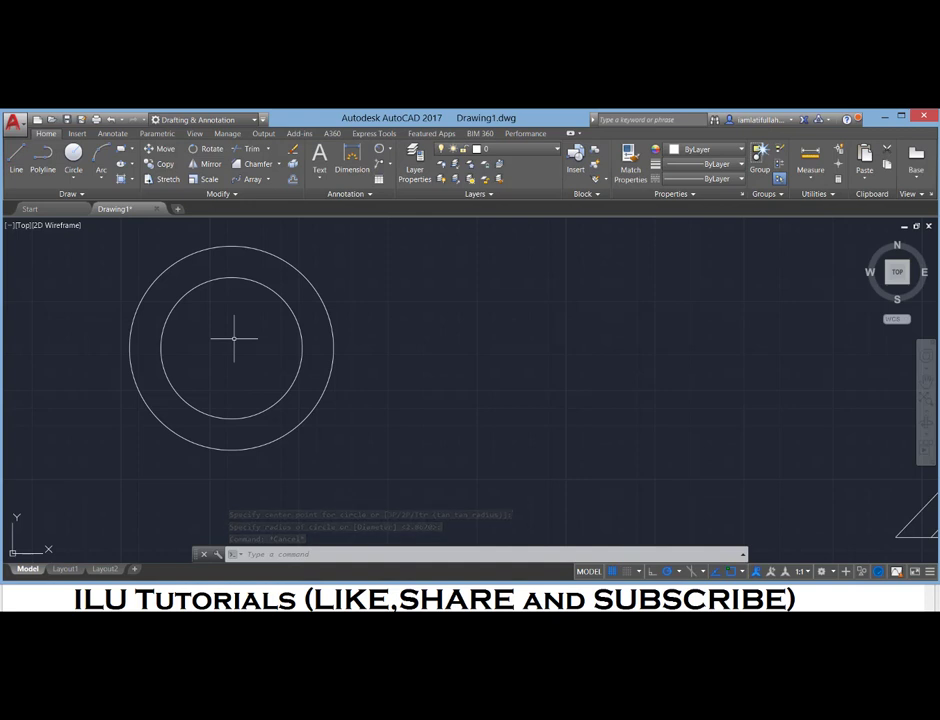
# Draw a short vertical line from the inner circle's top quadrant to the outer circle's top quadrant.
pyautogui.write('L')
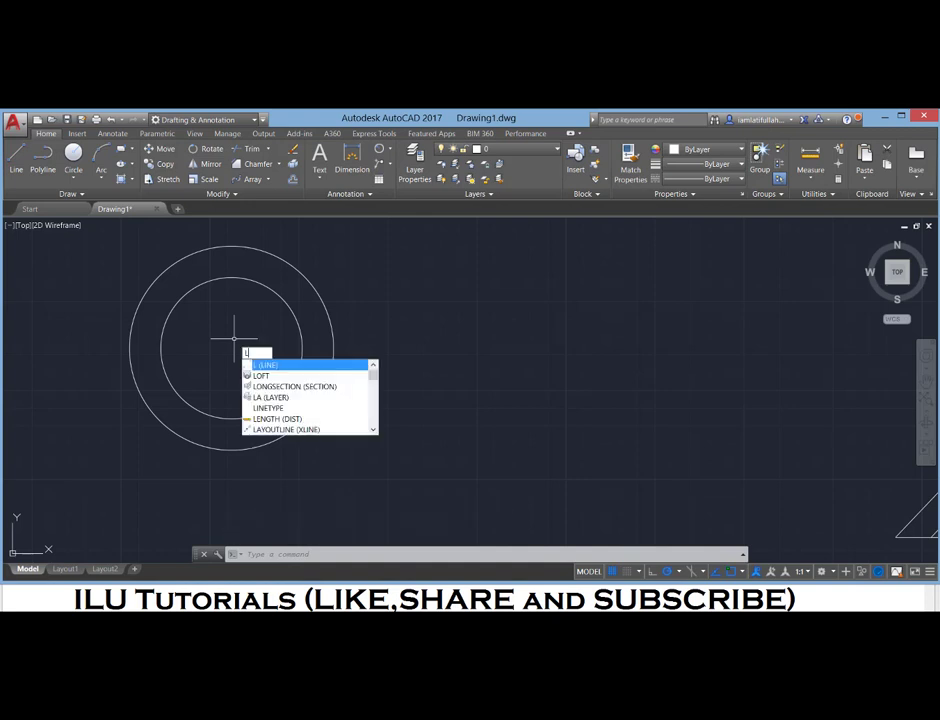
pyautogui.press('Return')
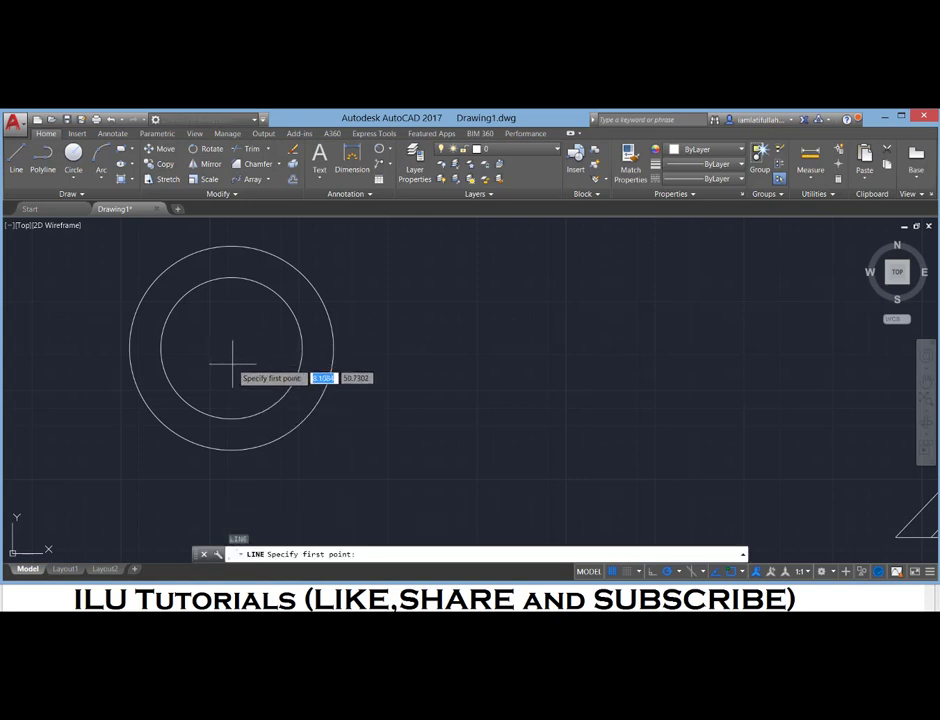
pyautogui.click(232, 277)
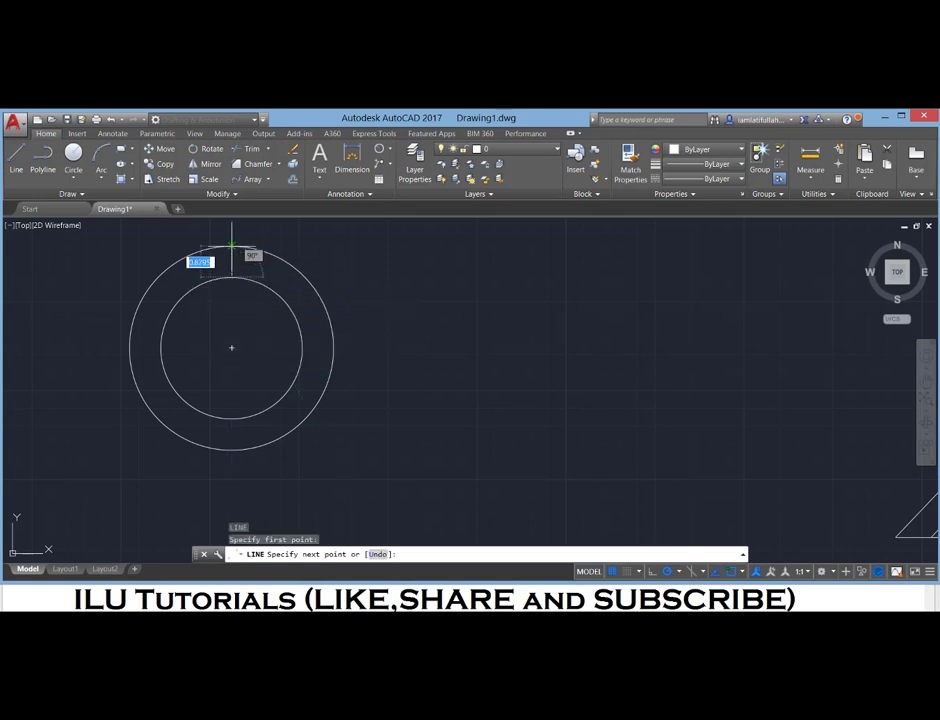
pyautogui.click(232, 246)
pyautogui.press('Escape')
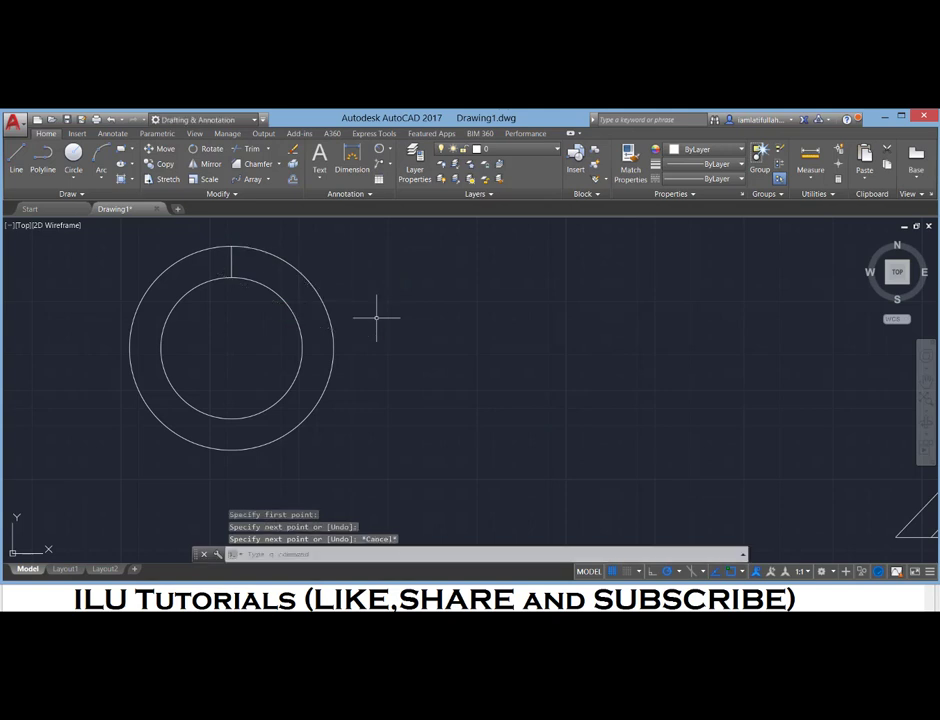
pyautogui.click(267, 179)
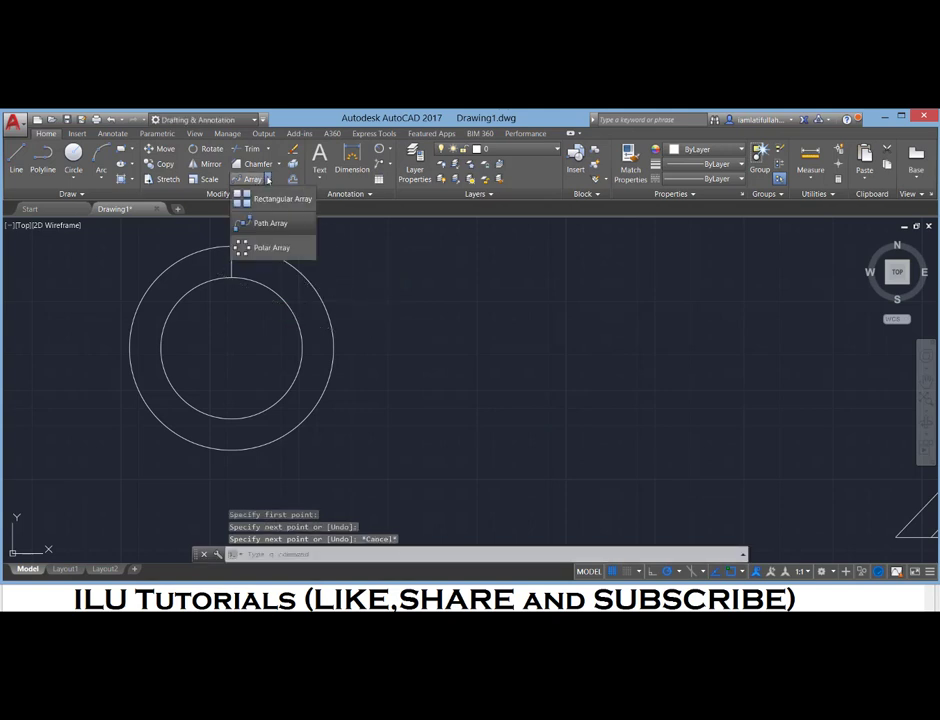
# Polar-array the bridging line into 16 items around the circles' shared centre.
pyautogui.click(272, 247)
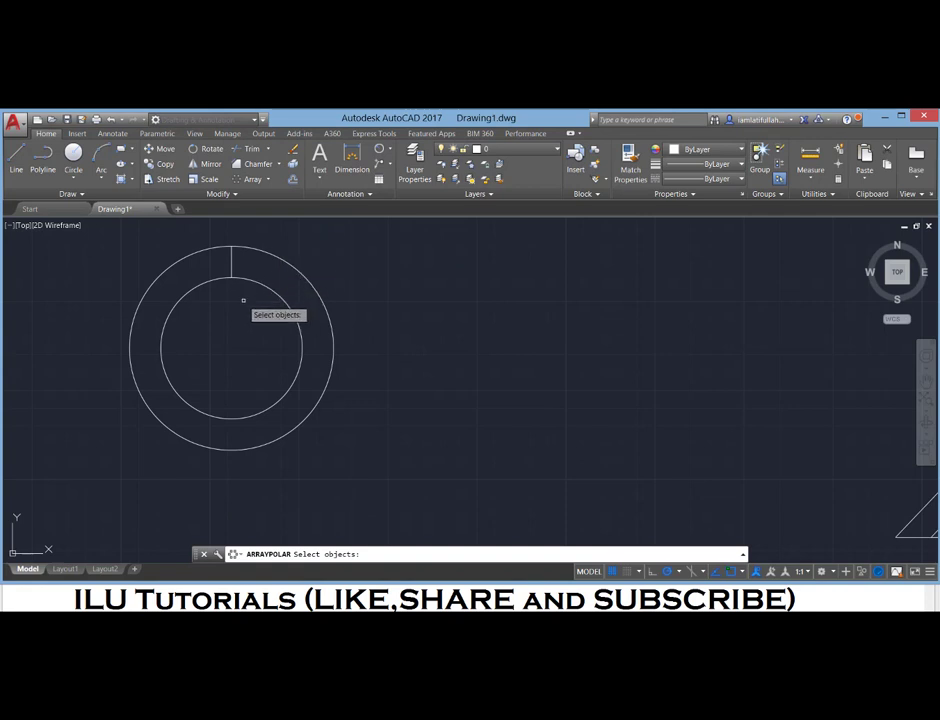
pyautogui.click(231, 258)
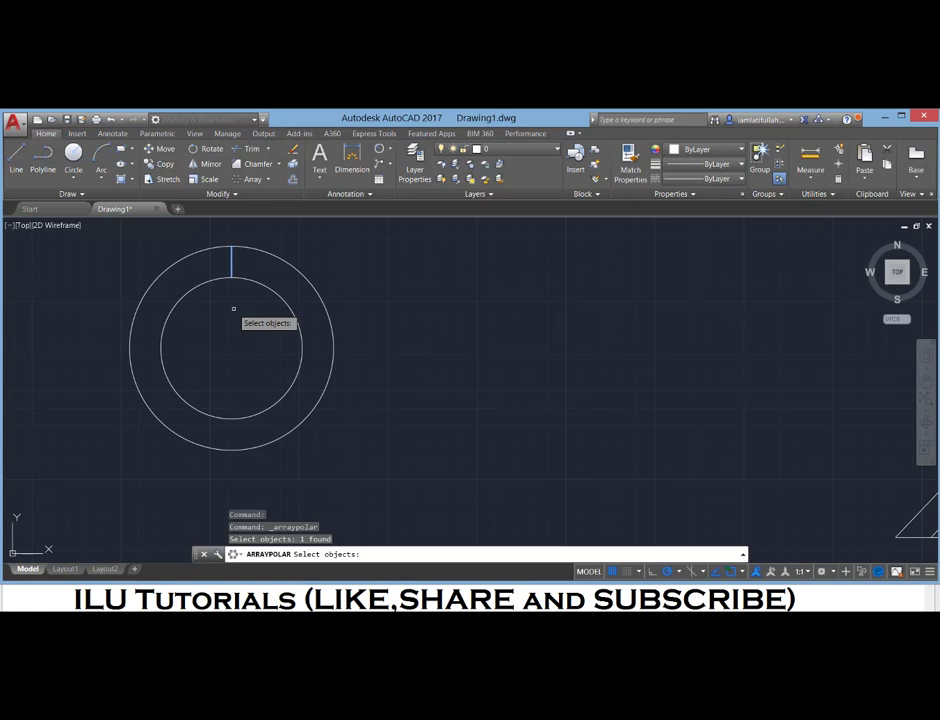
pyautogui.press('Return')
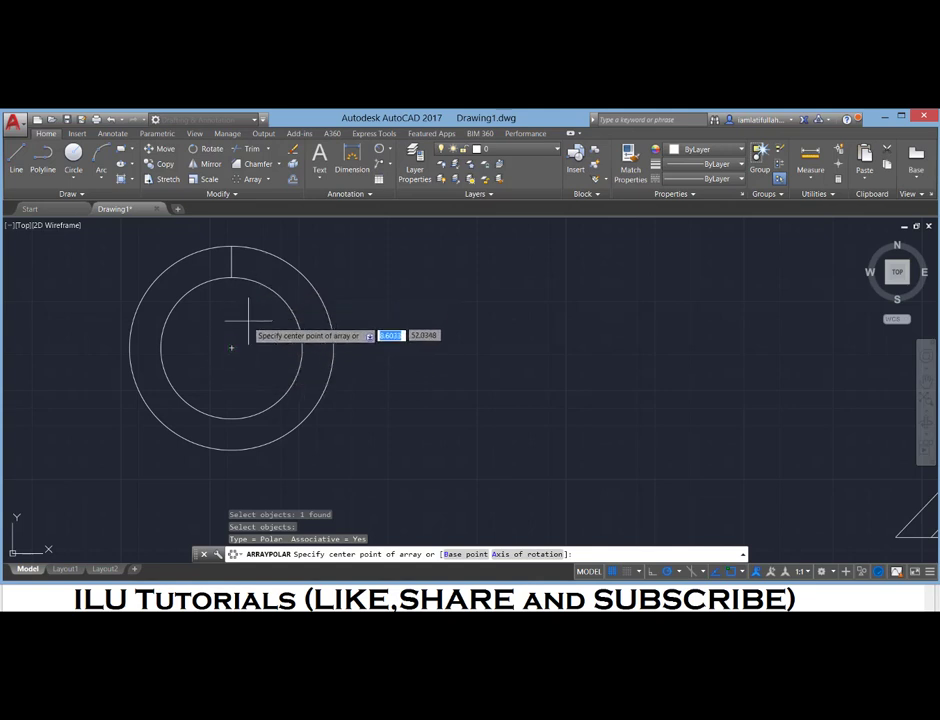
pyautogui.click(231, 348)
pyautogui.write('16')
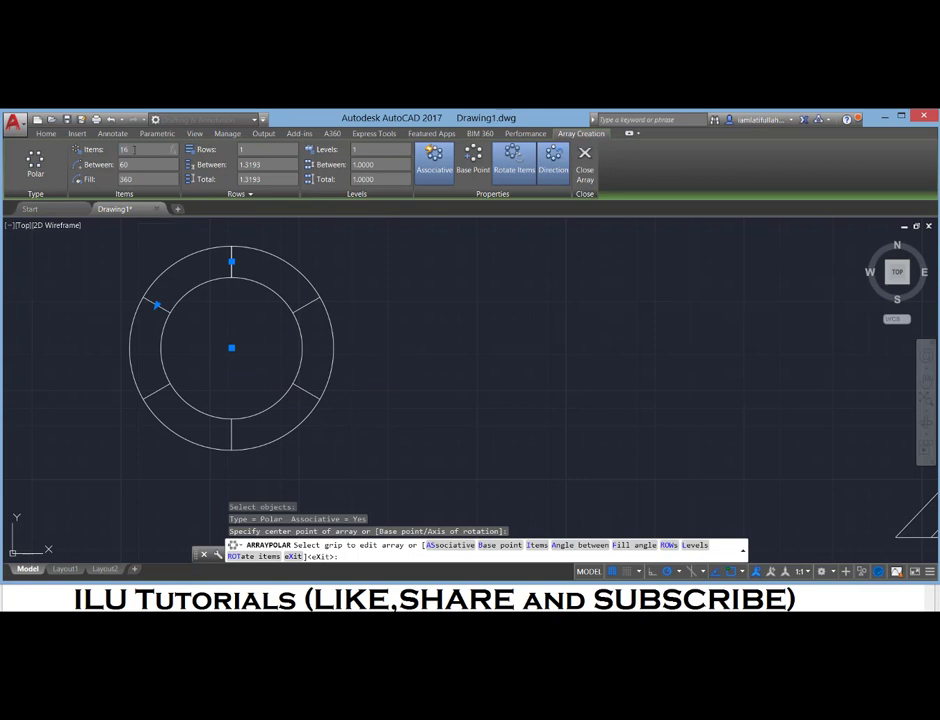
pyautogui.press('Return')
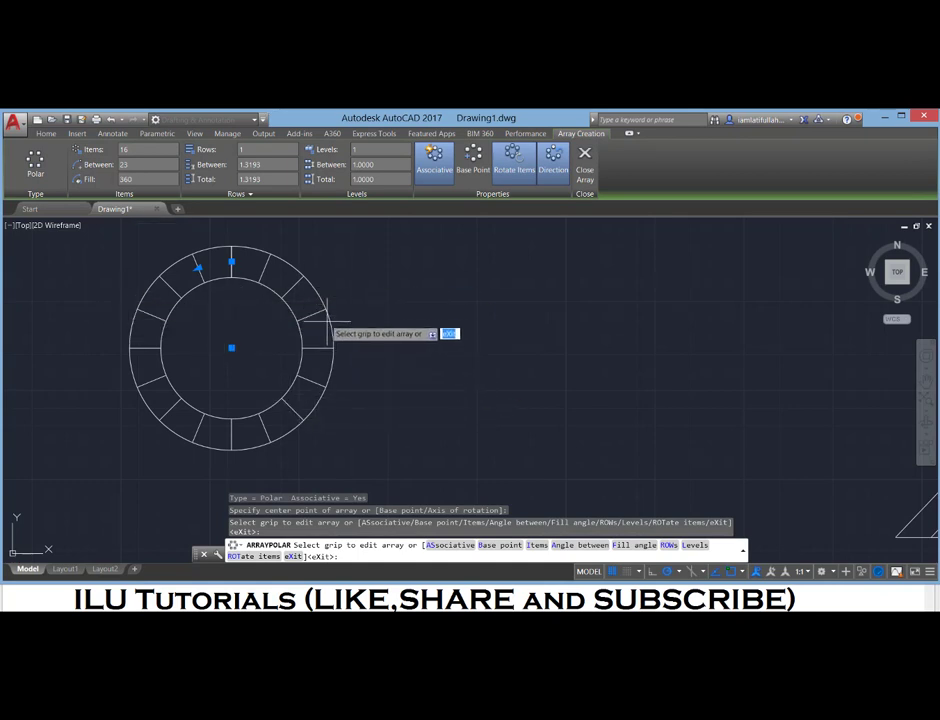
pyautogui.press('Escape')
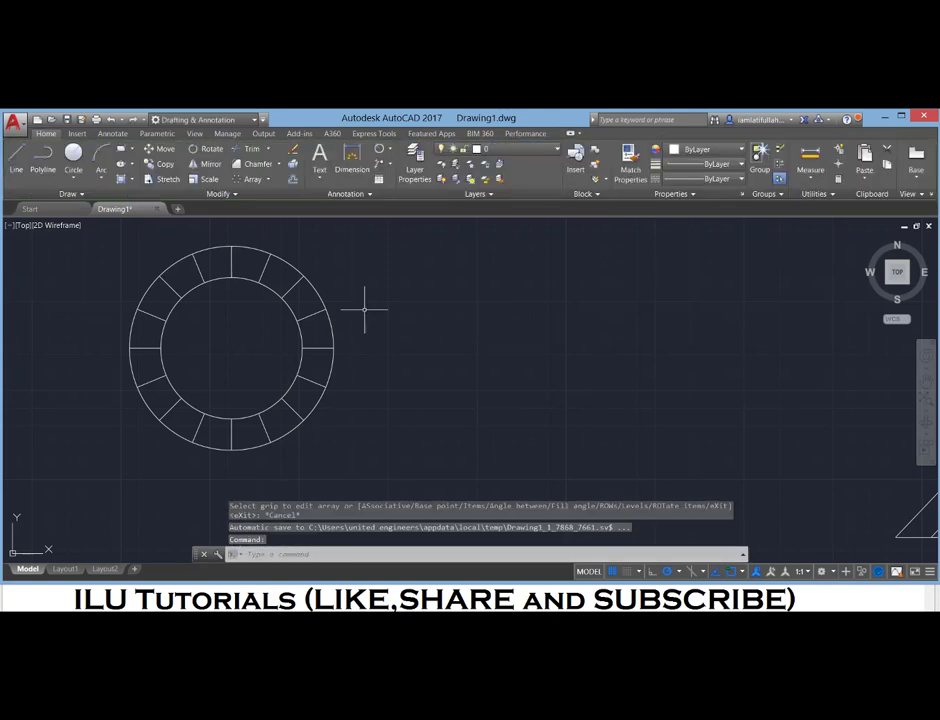
# Trim with all objects as cutting edges, removing alternate outer arcs across the top and left.
pyautogui.write('tr')
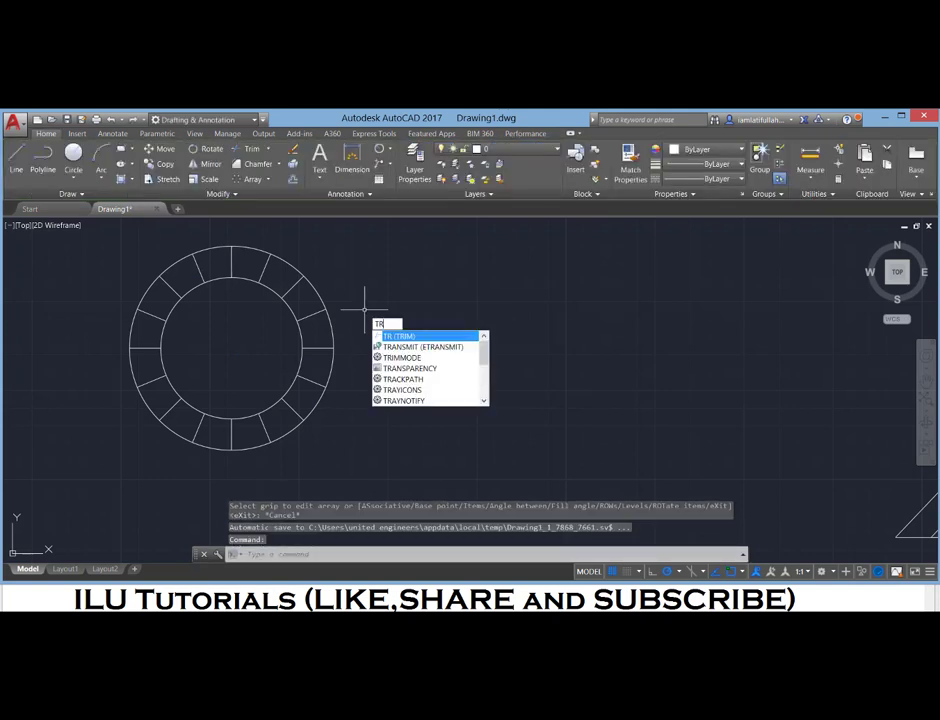
pyautogui.press('Return')
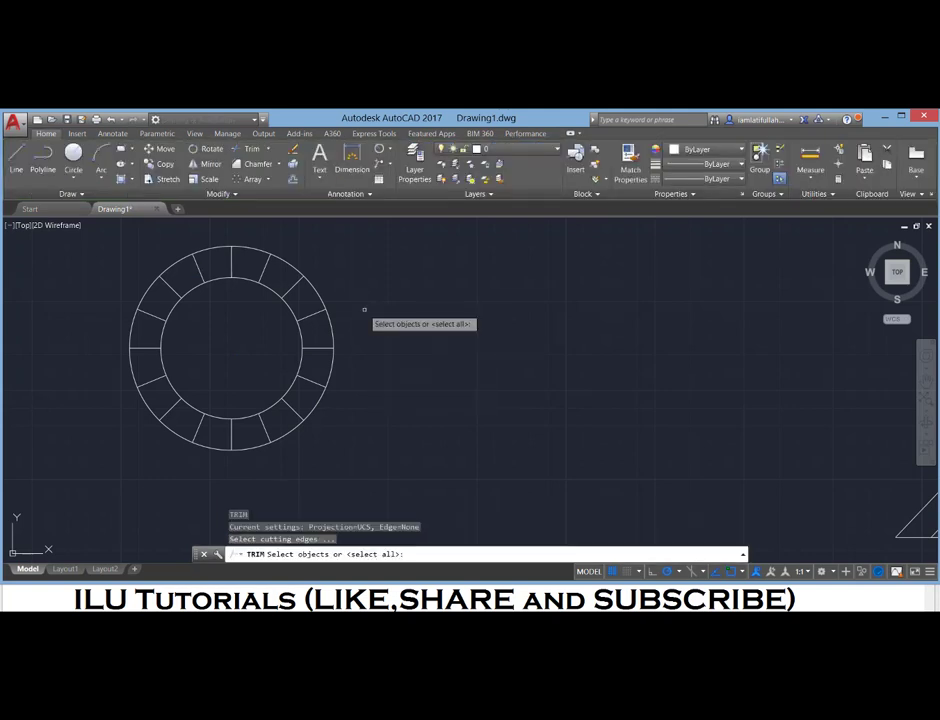
pyautogui.press('Return')
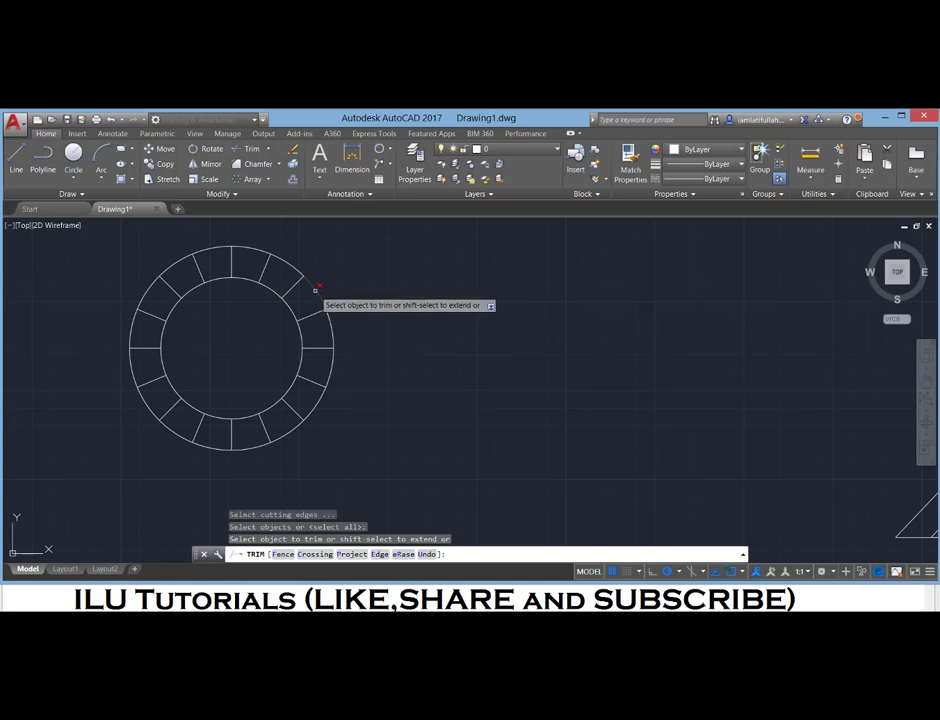
pyautogui.click(316, 289)
pyautogui.click(292, 258)
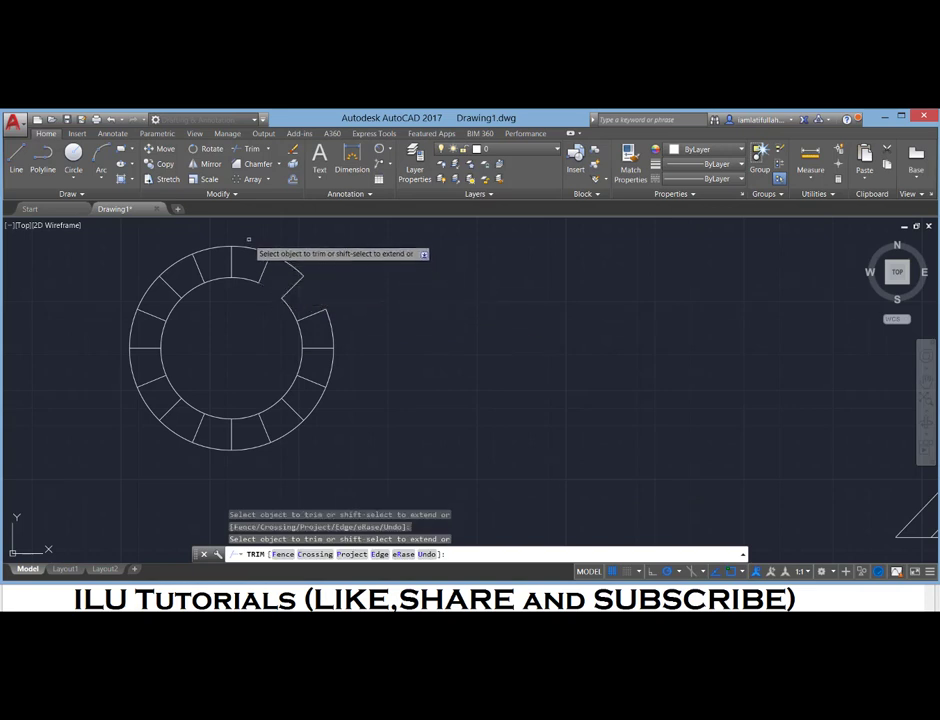
pyautogui.click(248, 247)
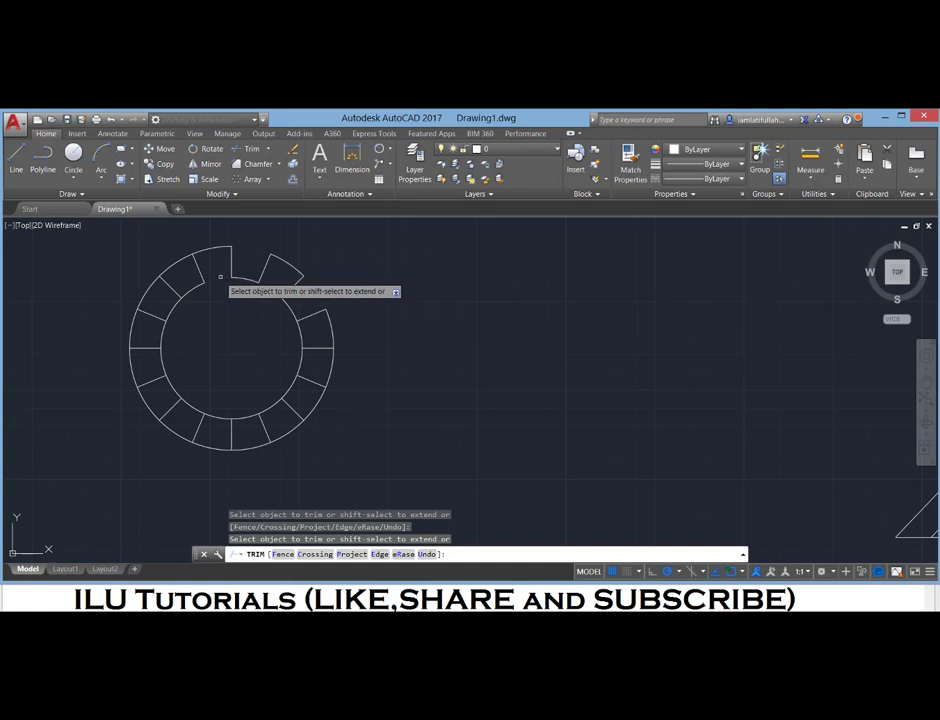
pyautogui.click(186, 291)
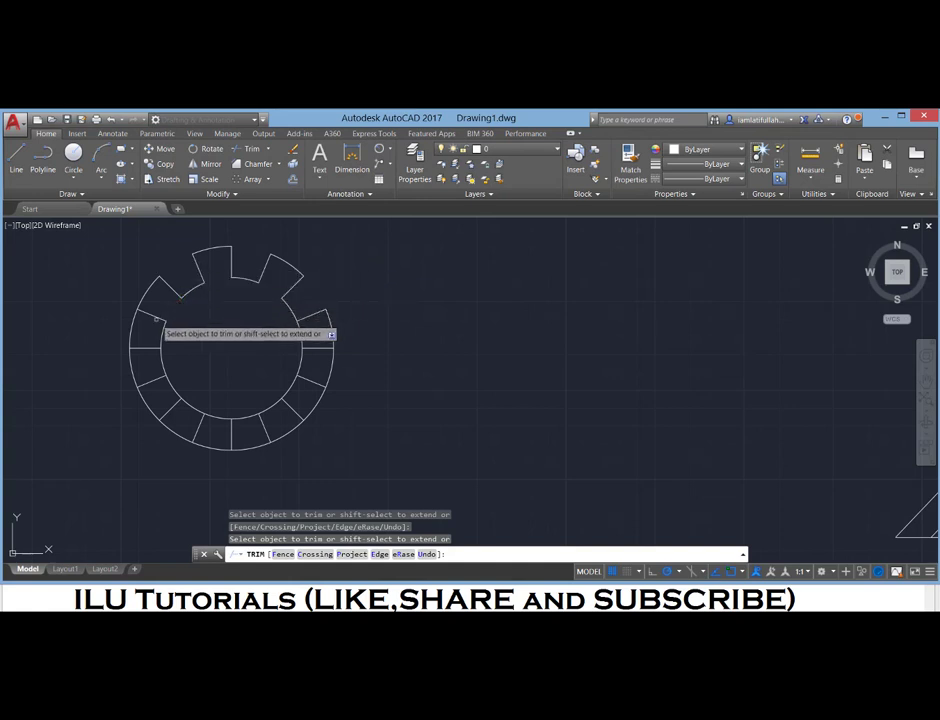
pyautogui.click(155, 320)
pyautogui.click(126, 326)
pyautogui.click(131, 326)
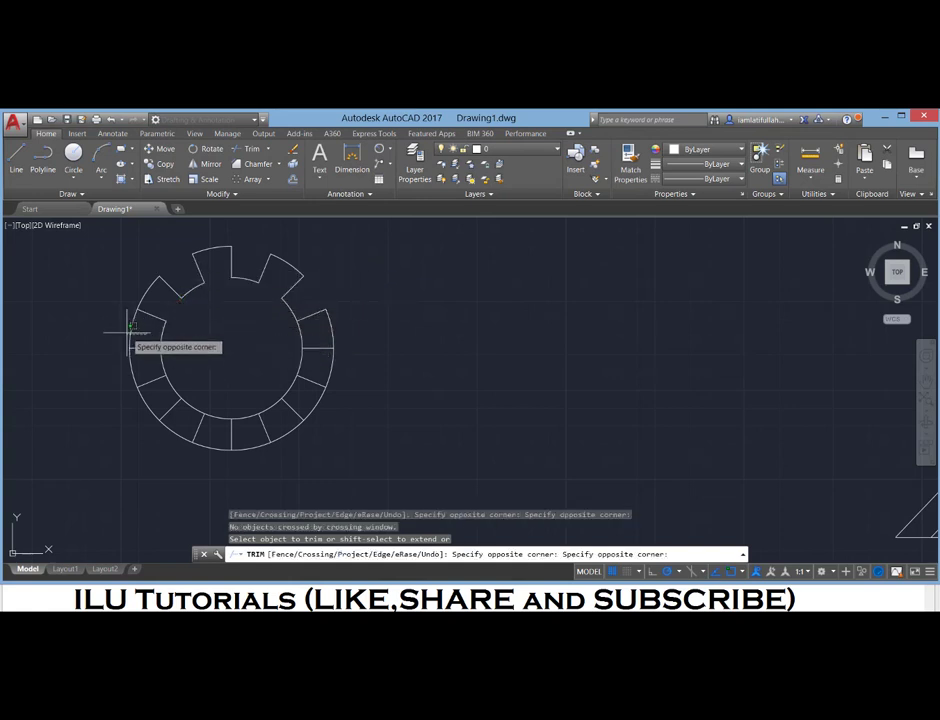
pyautogui.click(147, 338)
pyautogui.click(163, 361)
pyautogui.click(153, 372)
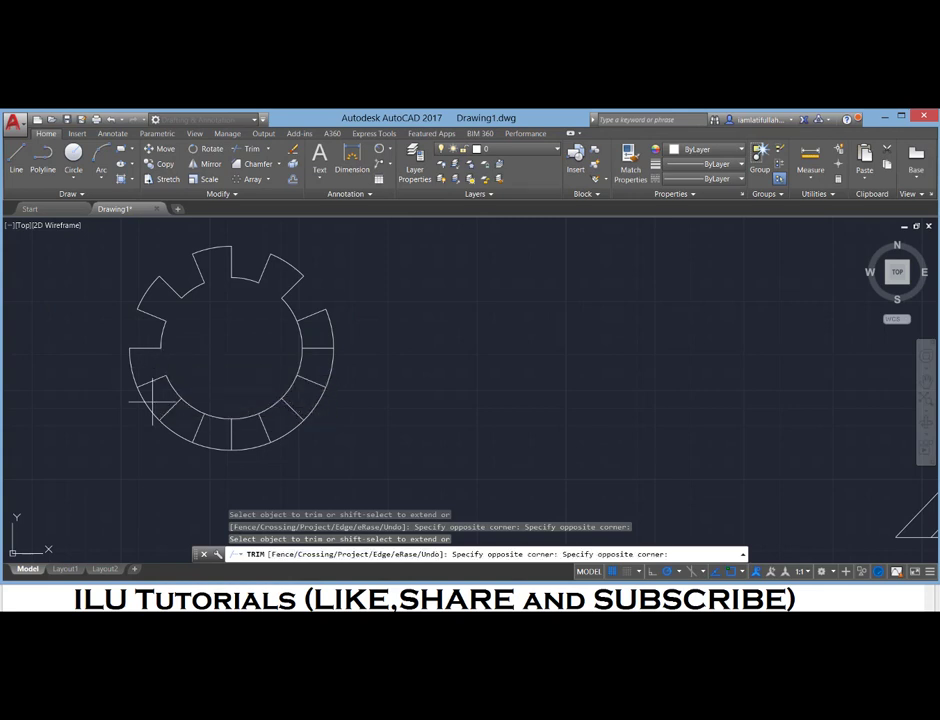
# Trim the remaining alternate outer arcs around the bottom and right side to finish the teeth.
pyautogui.click(153, 403)
pyautogui.click(215, 384)
pyautogui.click(194, 406)
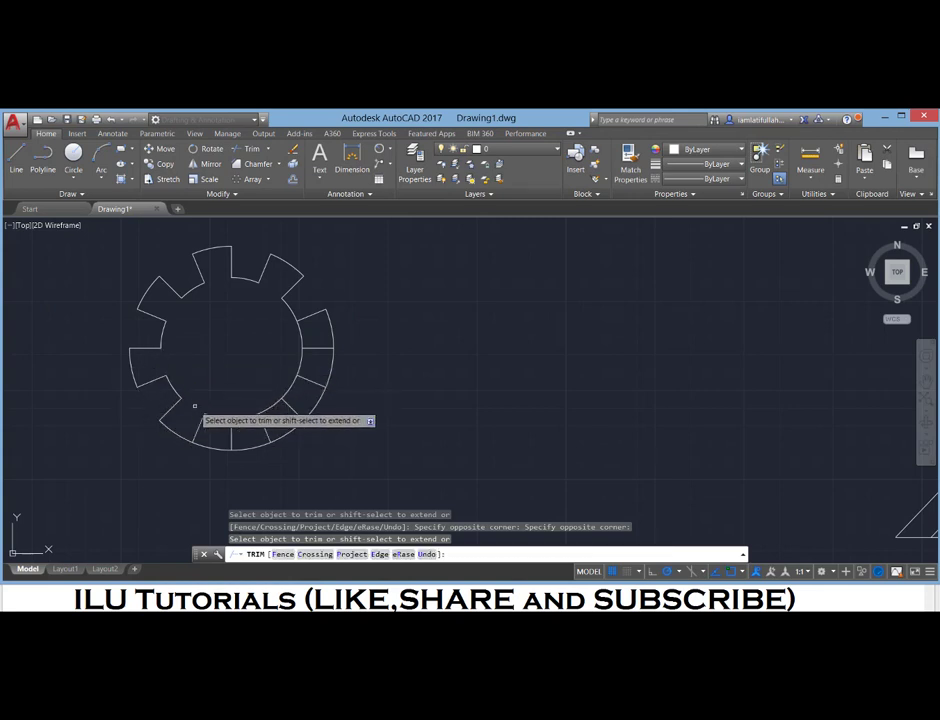
pyautogui.click(218, 436)
pyautogui.click(206, 489)
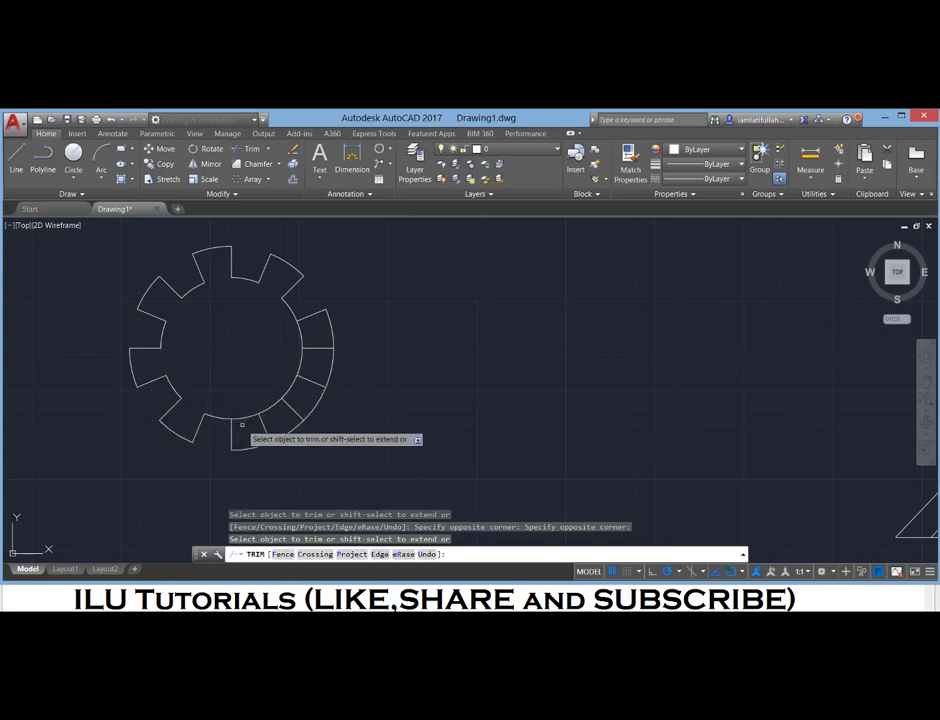
pyautogui.click(241, 425)
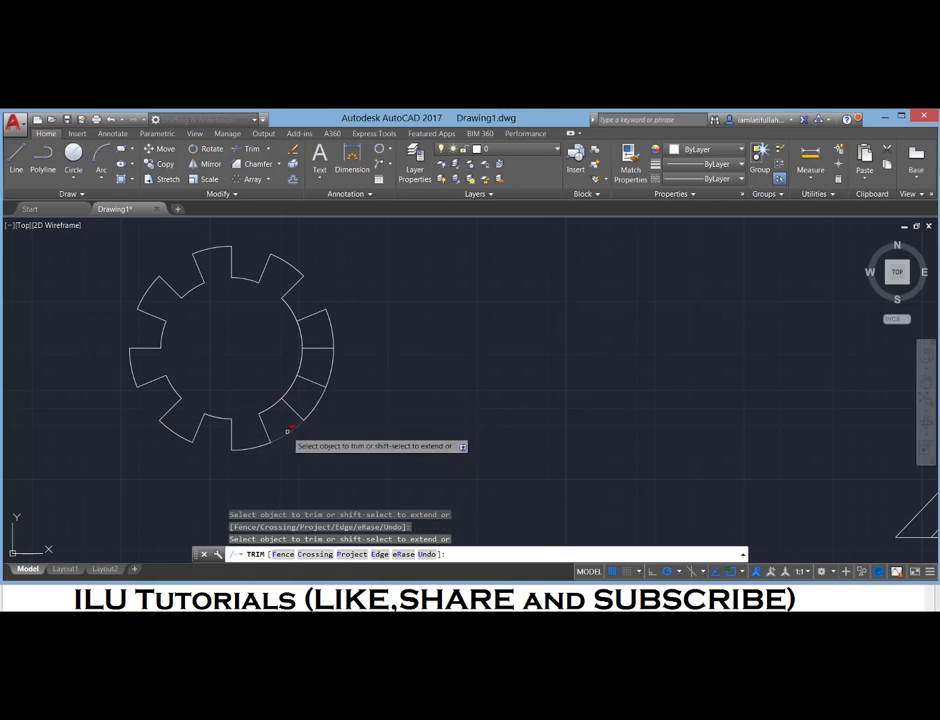
pyautogui.click(295, 380)
pyautogui.click(350, 352)
pyautogui.click(322, 365)
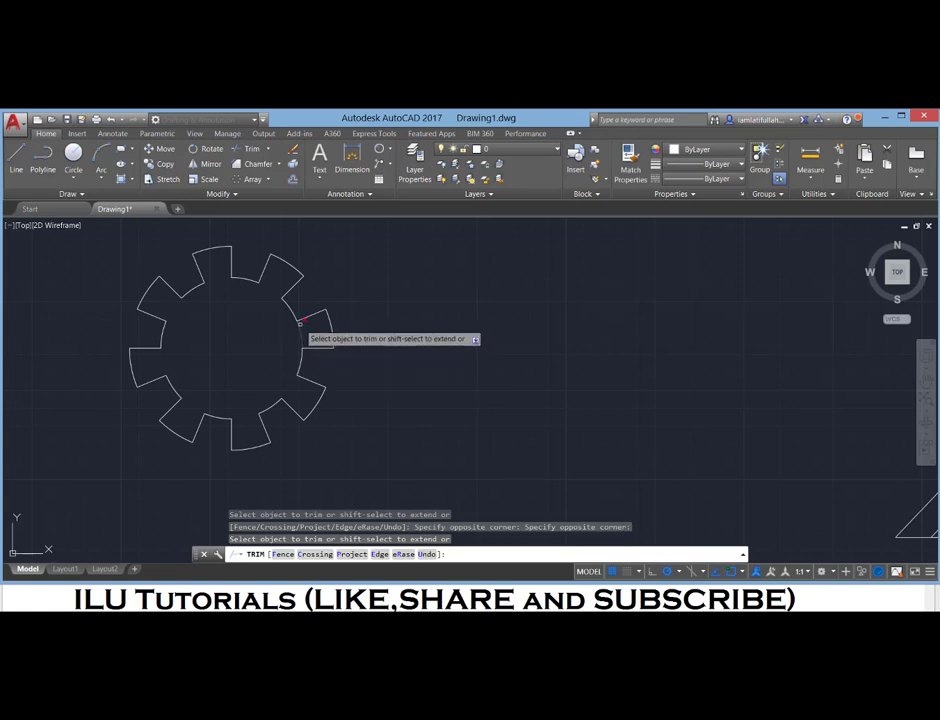
pyautogui.scroll(-2, 343, 385)
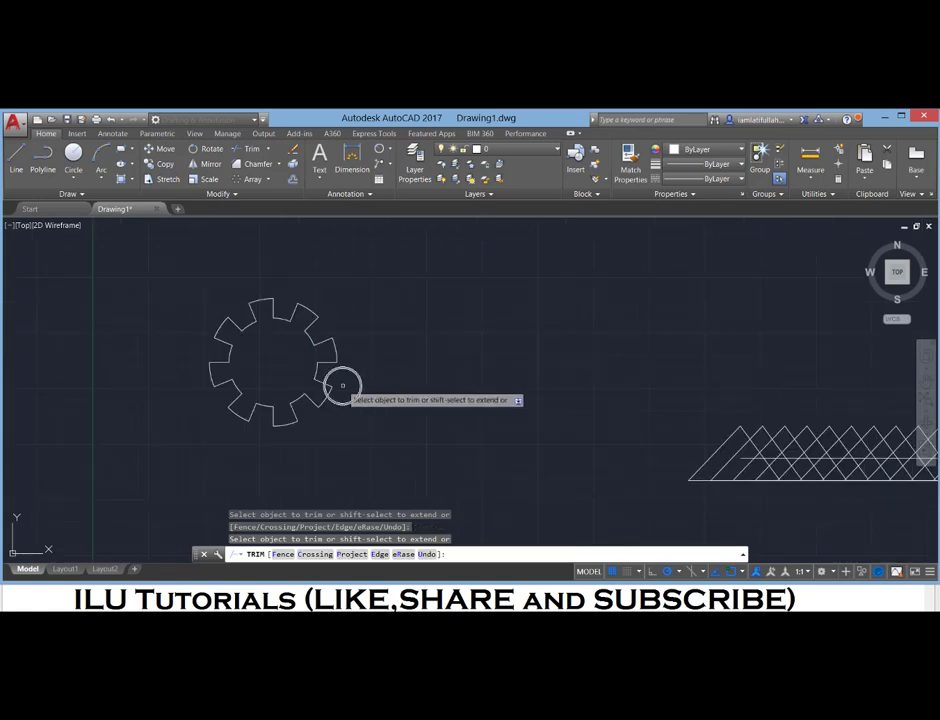